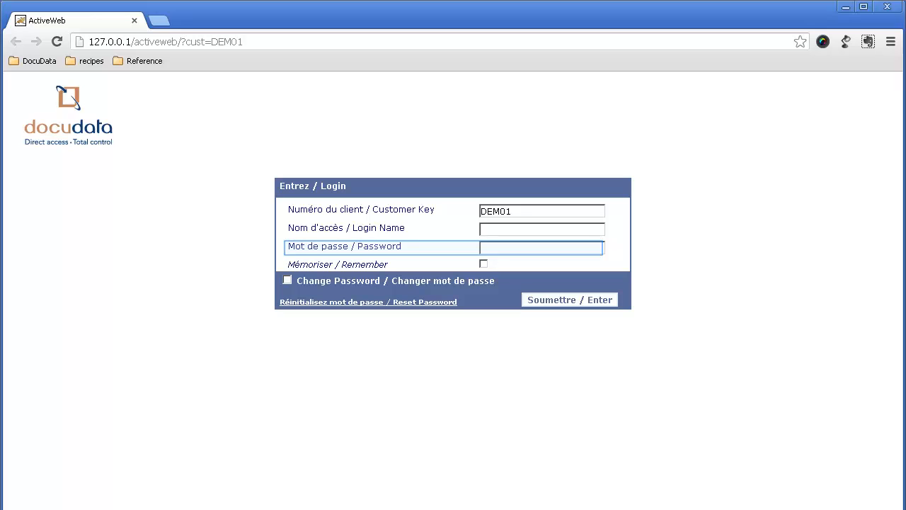
Step: Log in with the login name demo and the account password, and open the inventory
type("******")
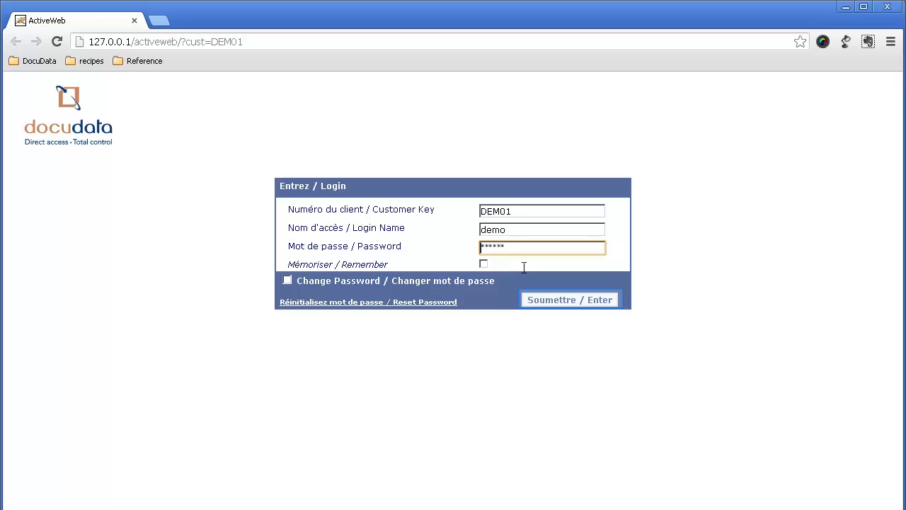
left_click(552, 298)
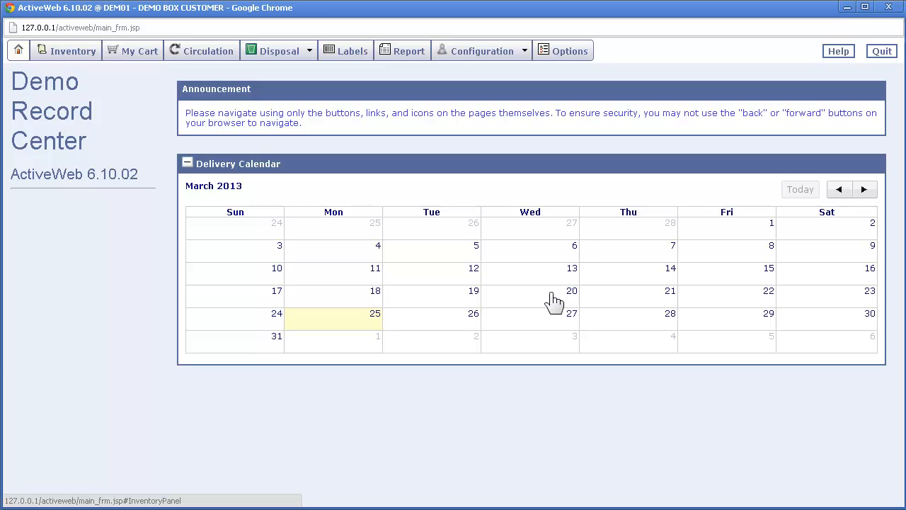
left_click(67, 51)
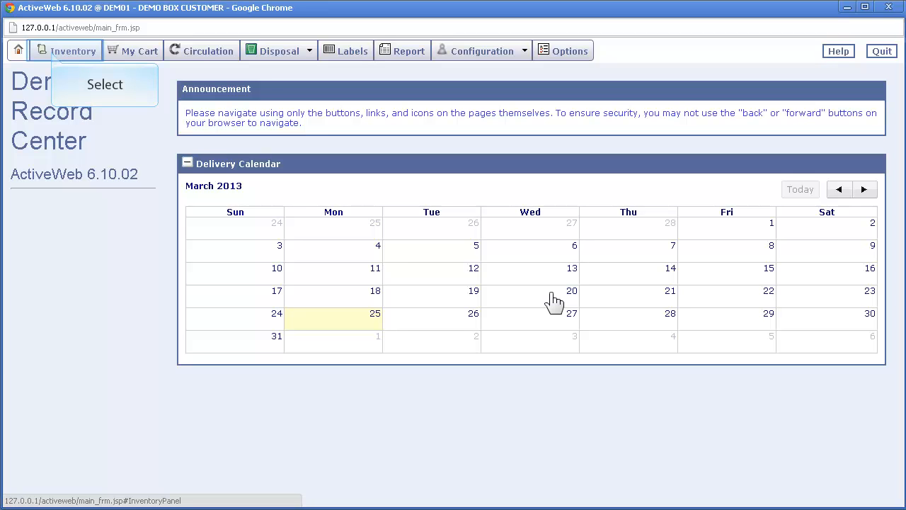
left_click(53, 54)
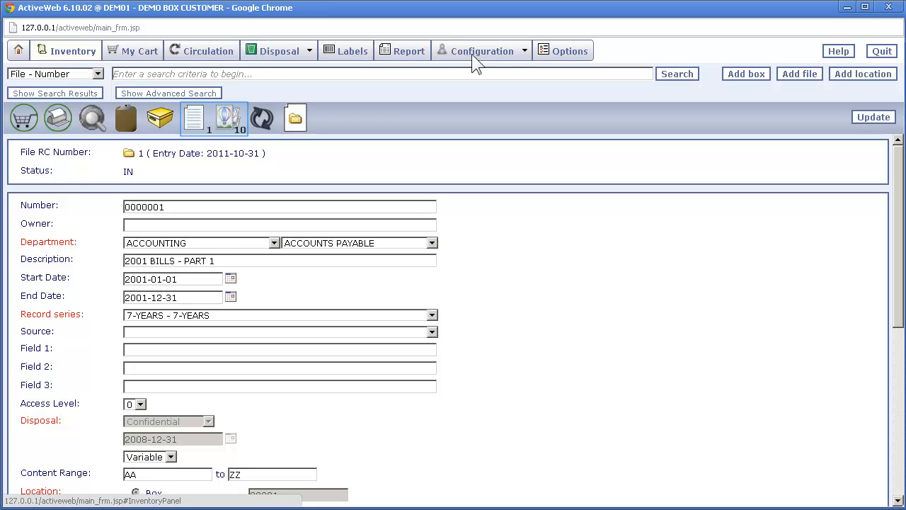
Step: Search the inventory without criteria and preview images 1-10 of file 0000001
left_click(677, 75)
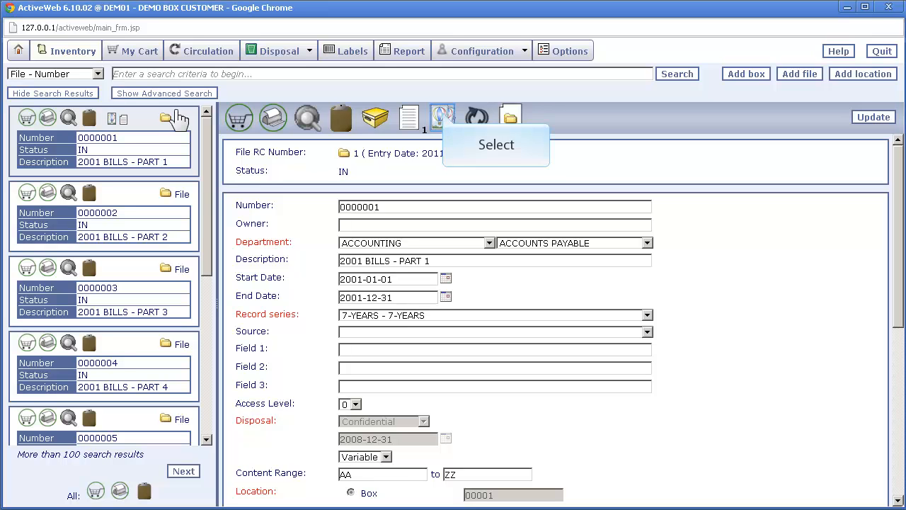
left_click(443, 117)
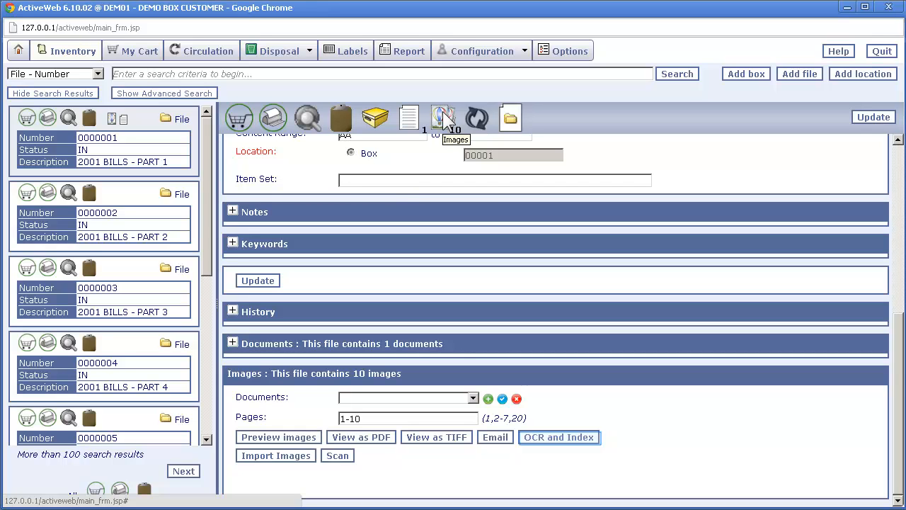
key("Tab")
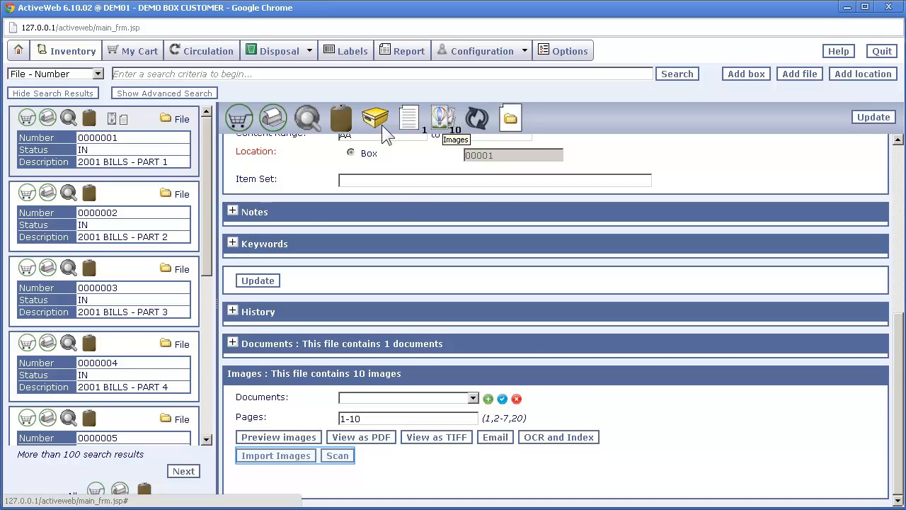
left_click(279, 436)
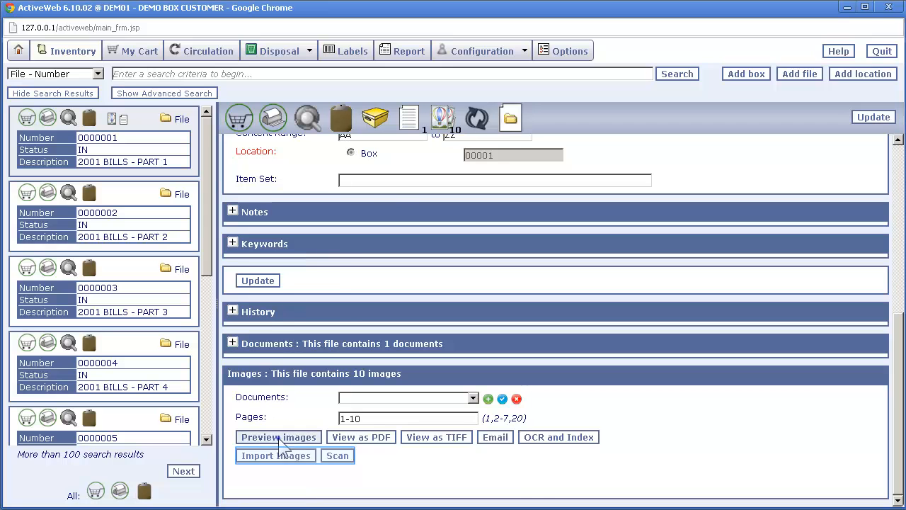
mouse_move(897, 405)
left_mouse_down()
mouse_move(898, 448)
mouse_move(897, 408)
left_mouse_up()
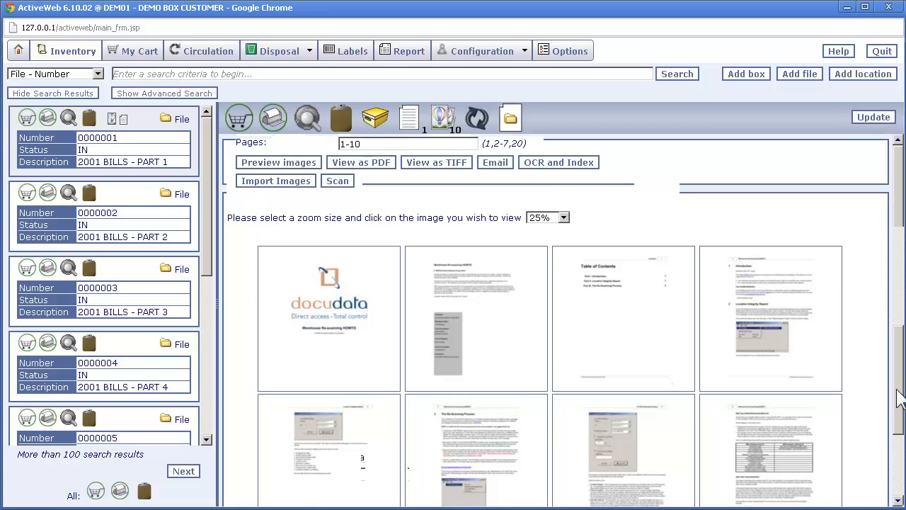
scroll(878, 393, "up", 1)
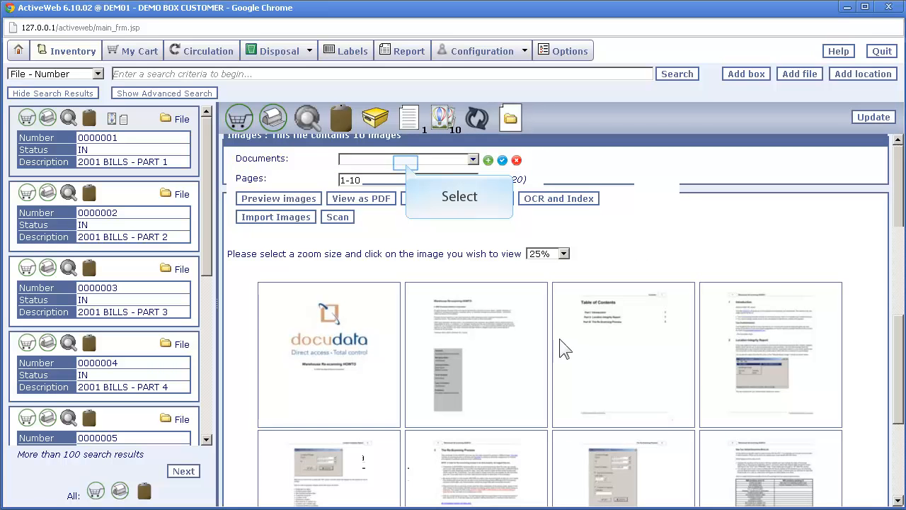
Step: Add an image document with start page 1, end page 1 and the description "cover"
left_click(405, 162)
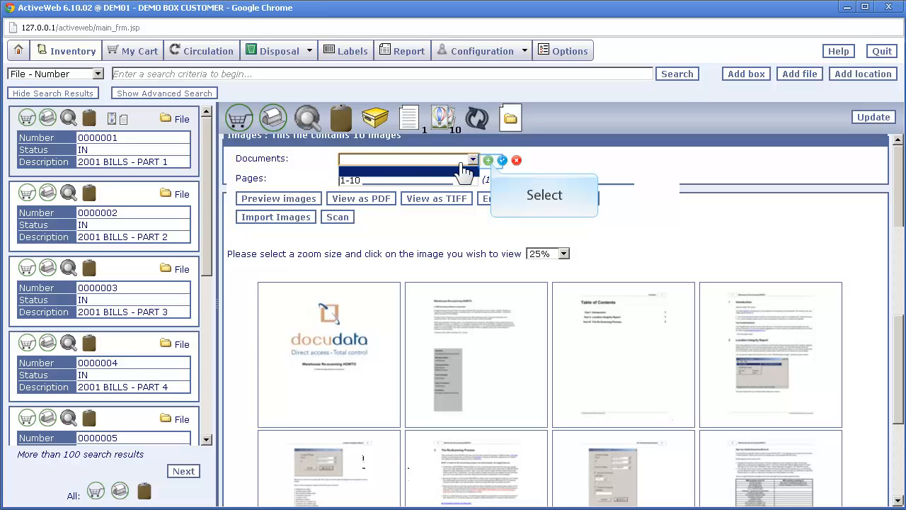
left_click(489, 162)
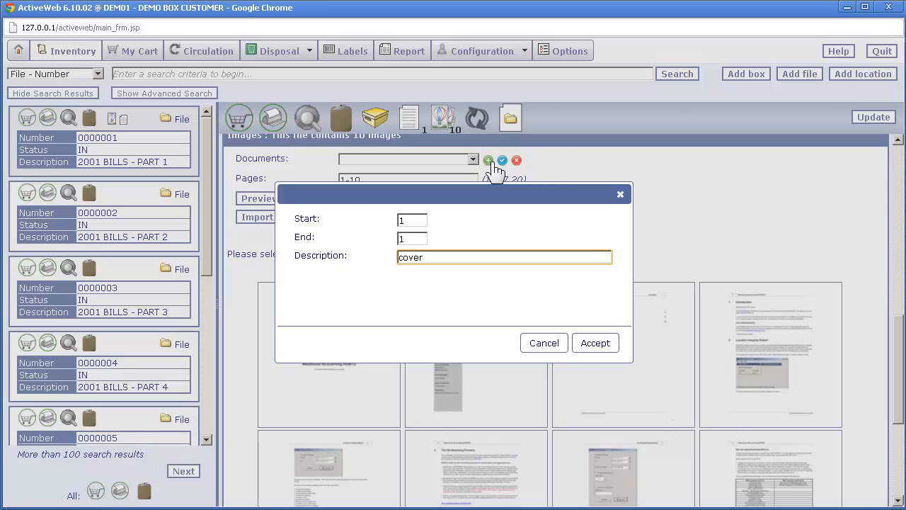
left_click(595, 345)
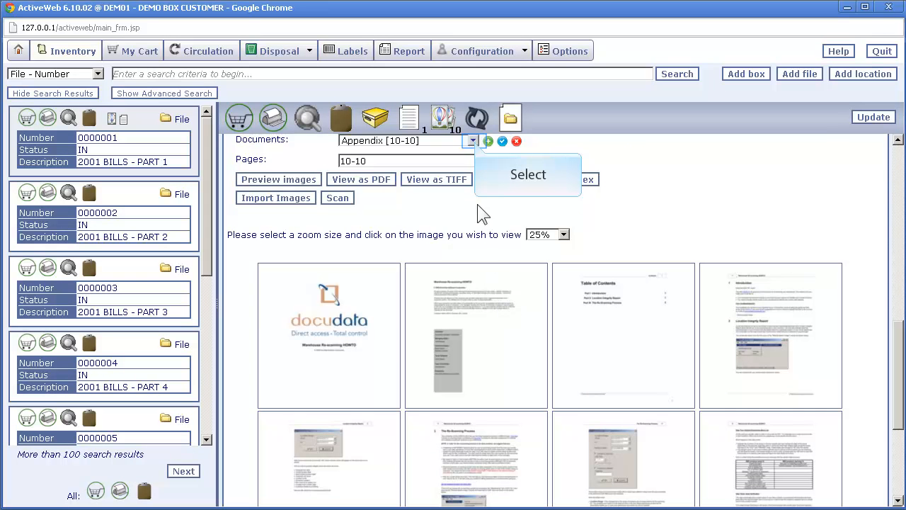
Step: Choose the Front matter [2-3] document and preview its images
left_click(472, 141)
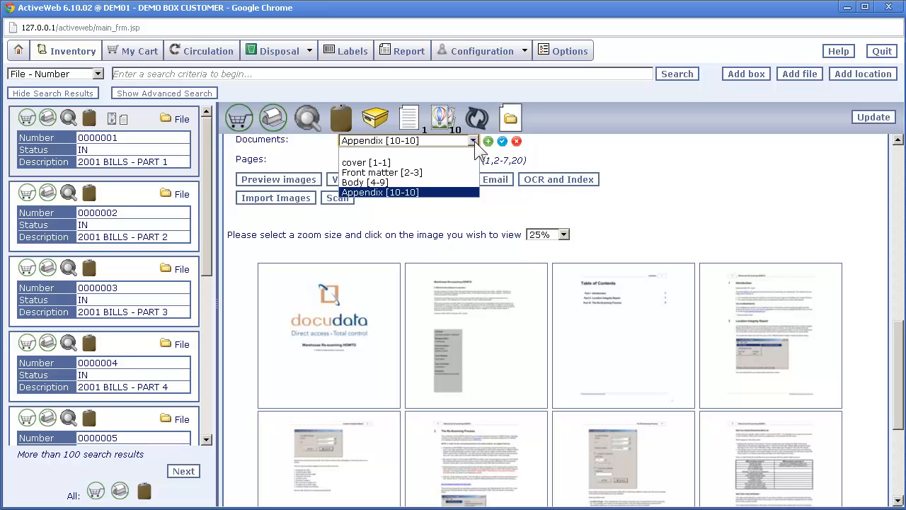
left_click(415, 172)
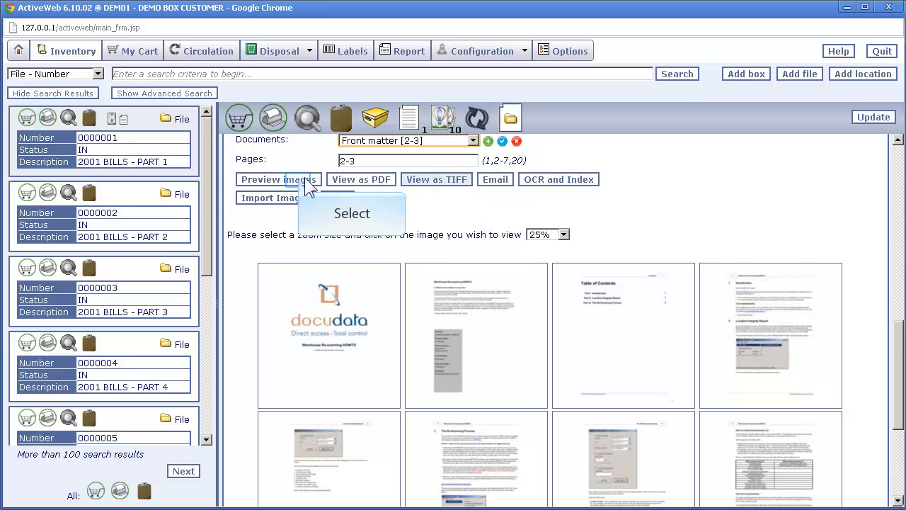
left_click(298, 179)
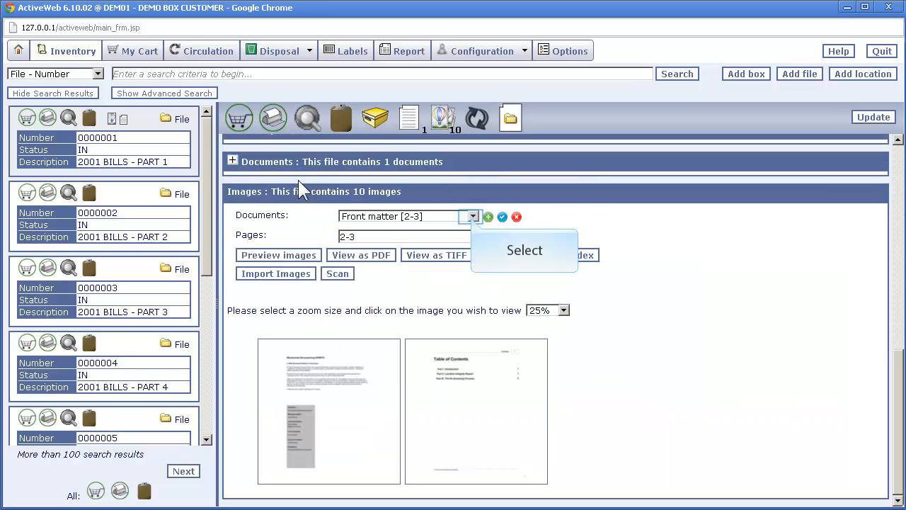
Step: Preview the images of the Body [4-9] document and run OCR and indexing on its pages
left_click(471, 217)
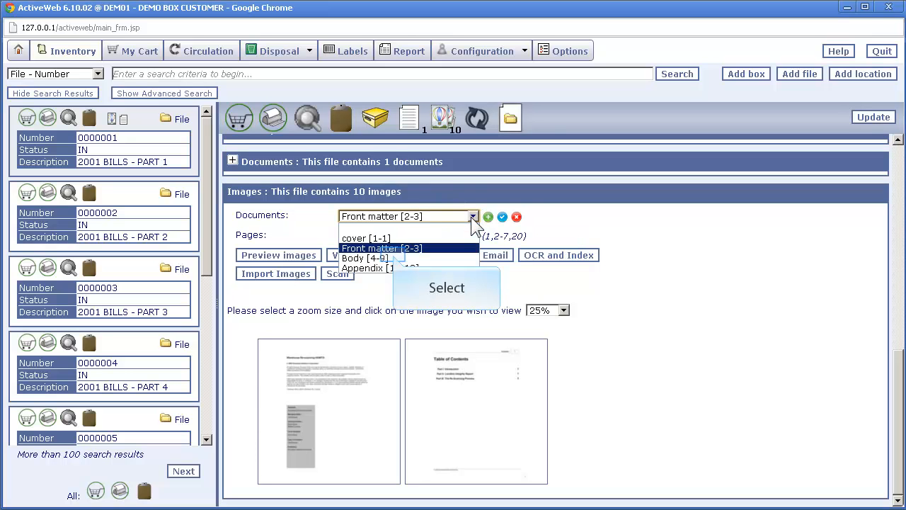
left_click(393, 258)
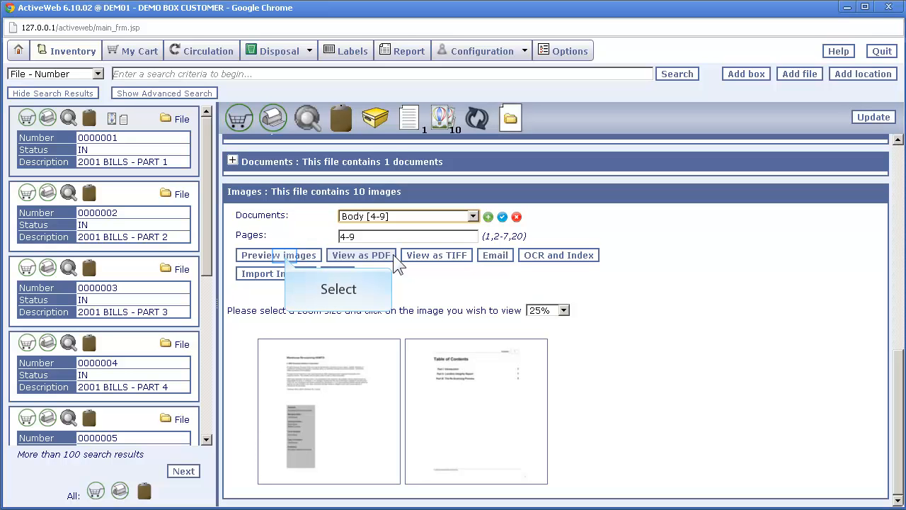
left_click(286, 256)
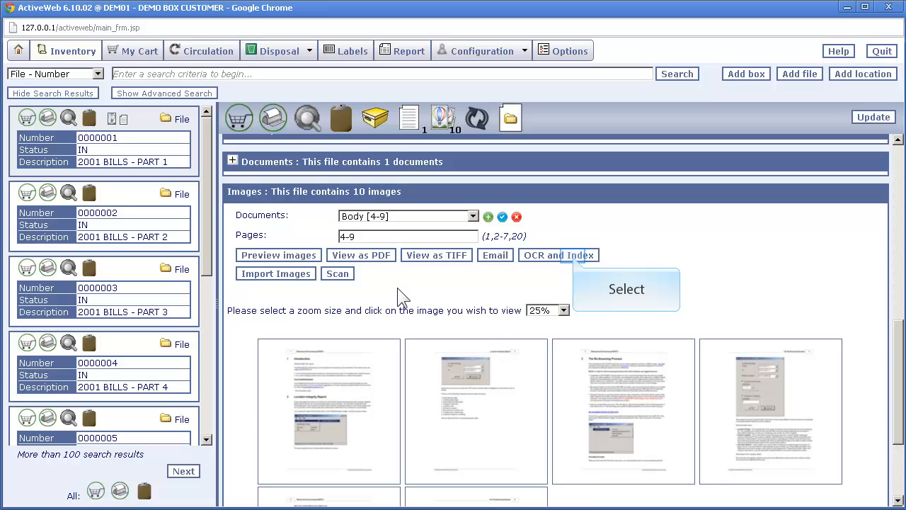
left_click(572, 256)
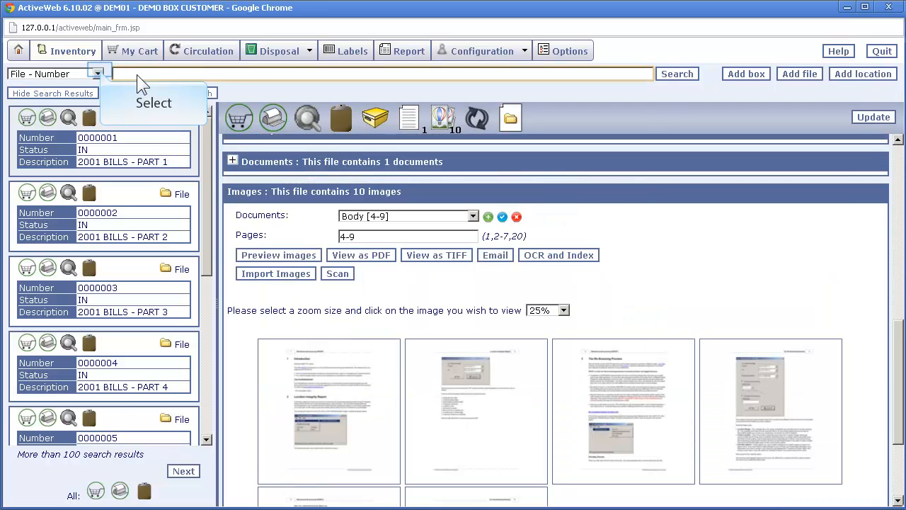
Step: Run a Full Text Search of the inventory for "introduction"
left_click(99, 71)
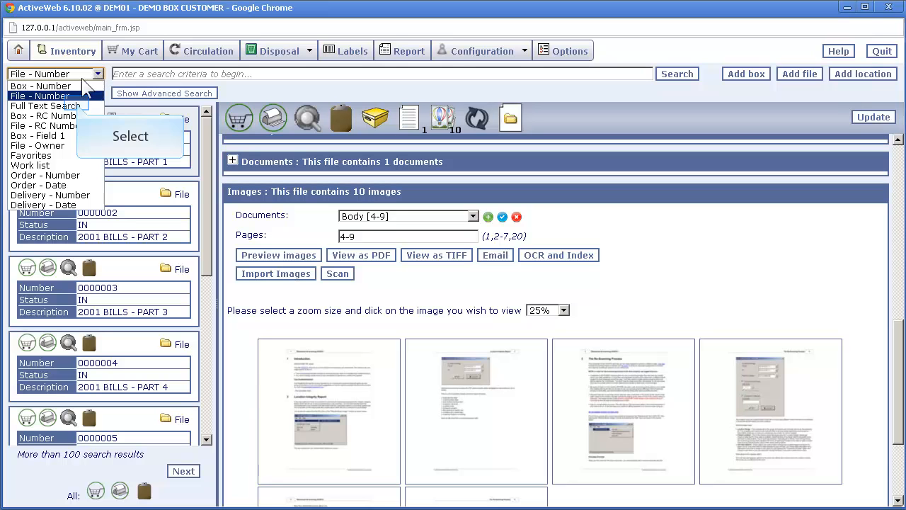
left_click(78, 105)
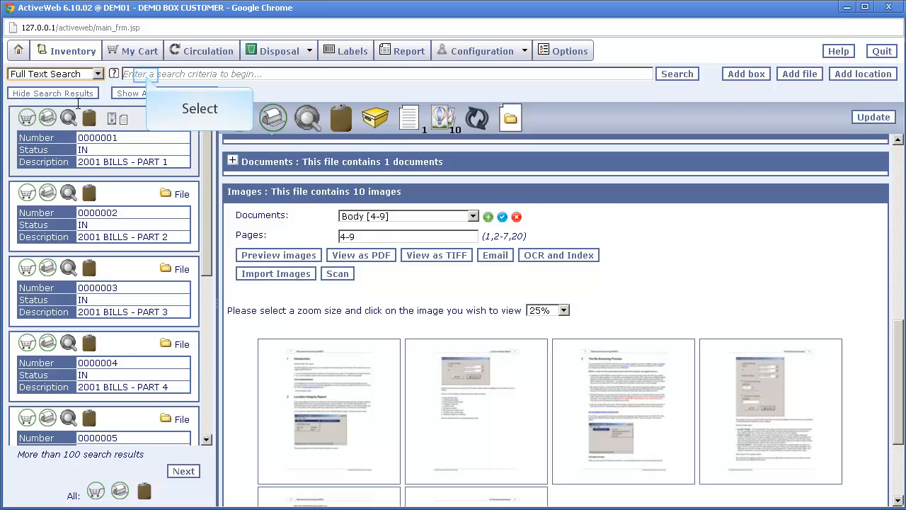
left_click(146, 75)
type("introduction")
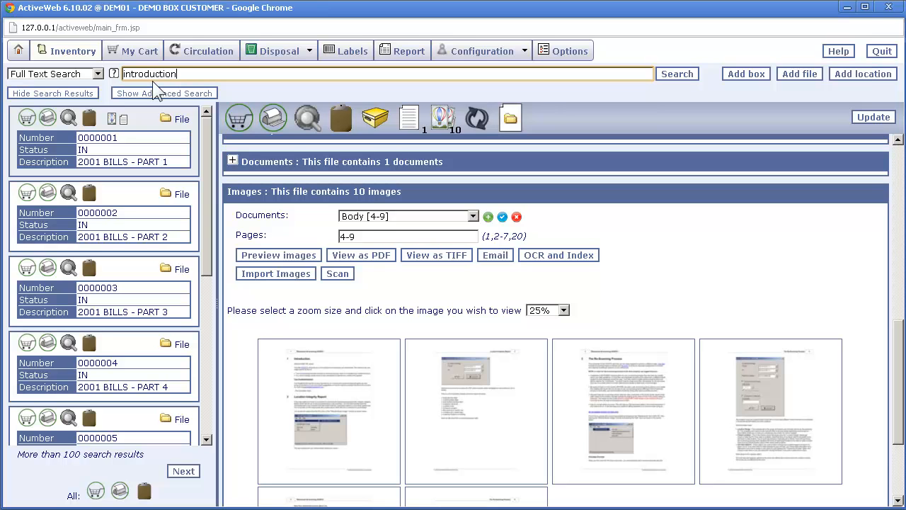
key("Return")
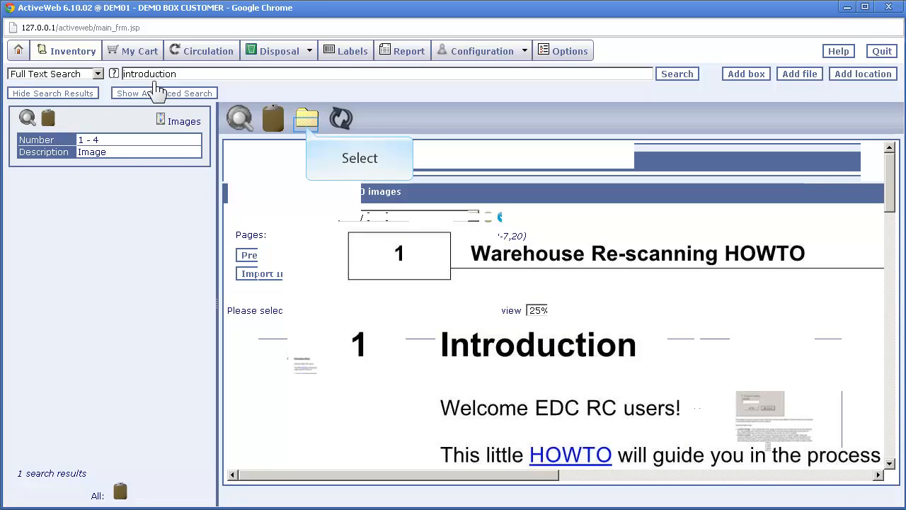
Step: Open the file that contains the found image and expand its history
left_click(307, 118)
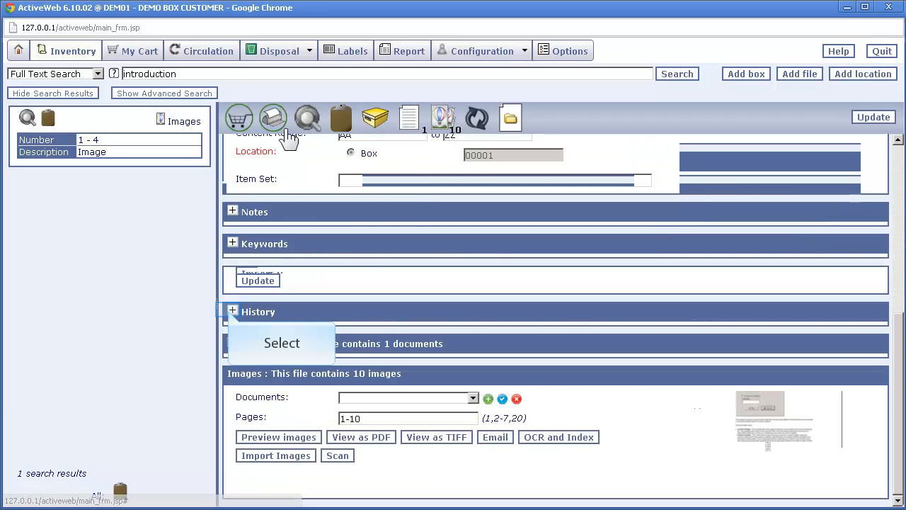
left_click(233, 312)
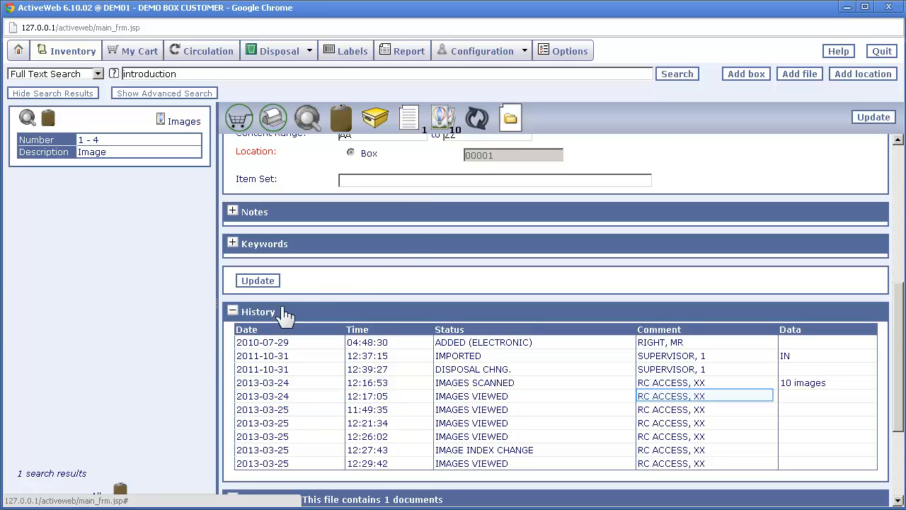
Step: Import EDC_warehouse_rescanning.pdf from the Desktop into the file's images in Black and White format
left_click(443, 124)
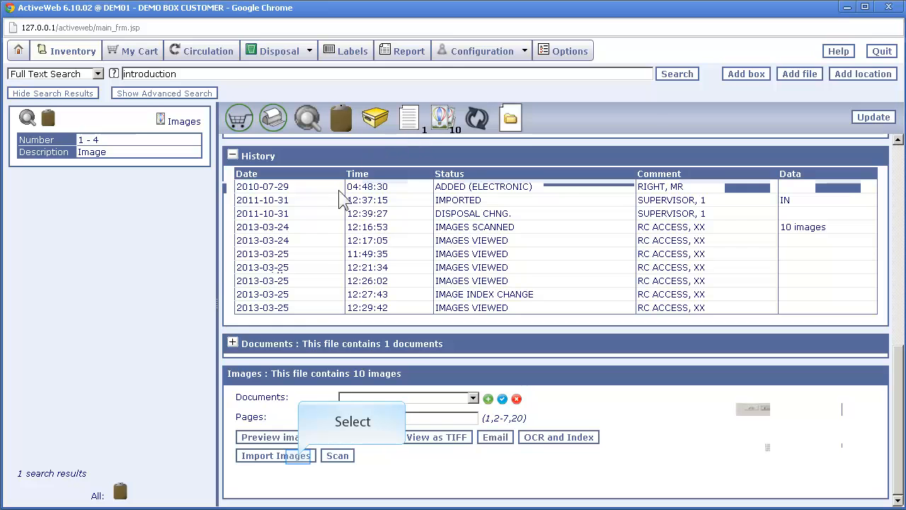
left_click(298, 456)
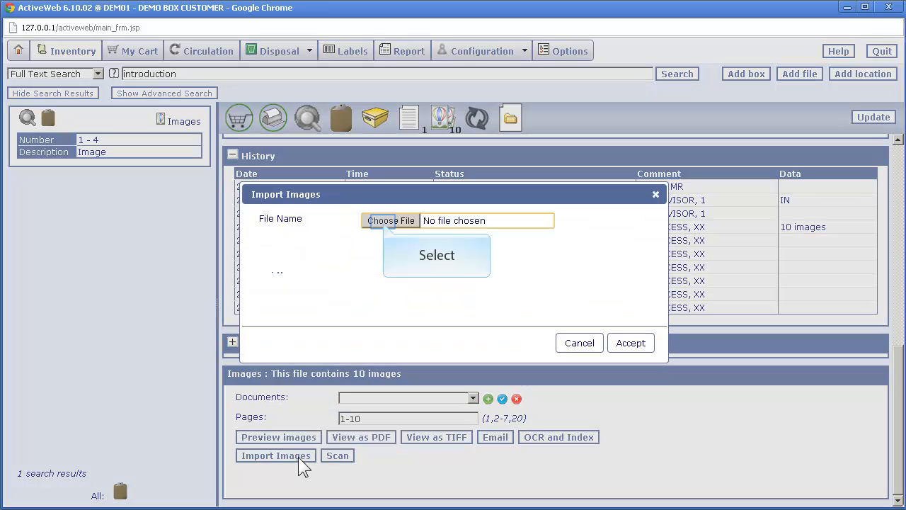
left_click(387, 221)
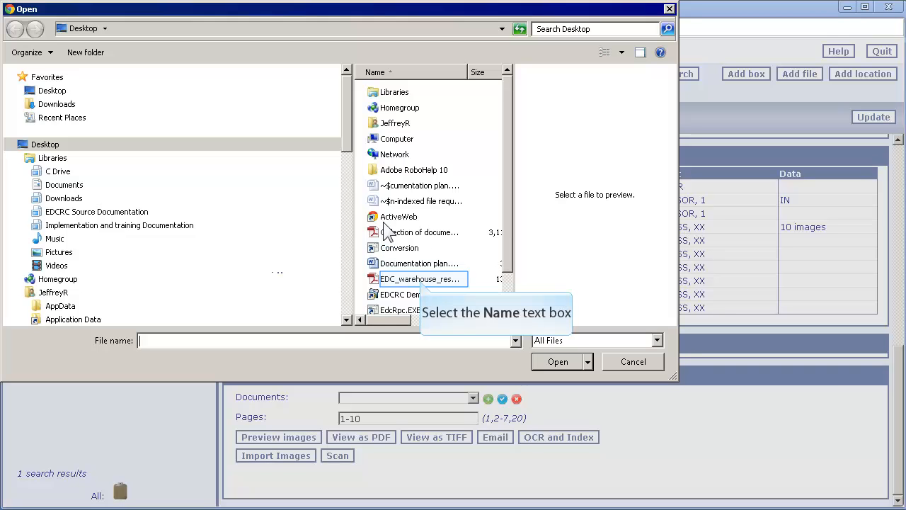
left_click(421, 280)
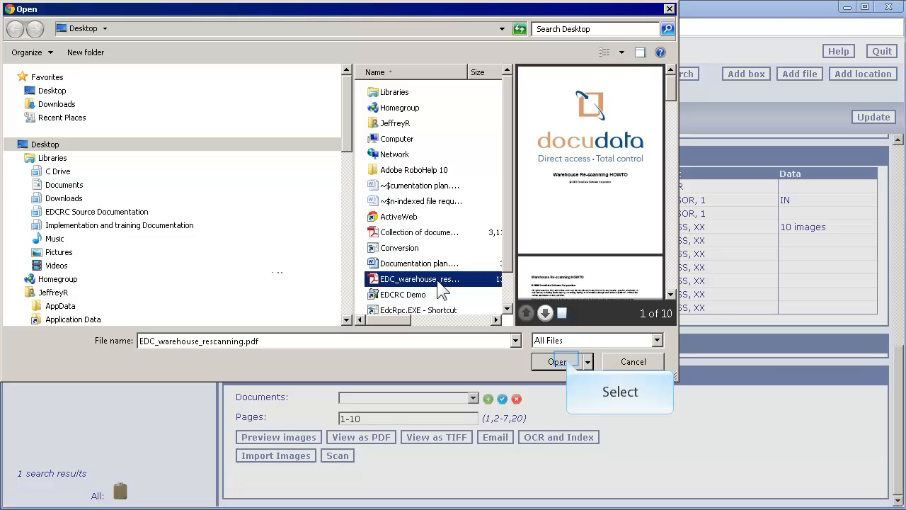
left_click(557, 361)
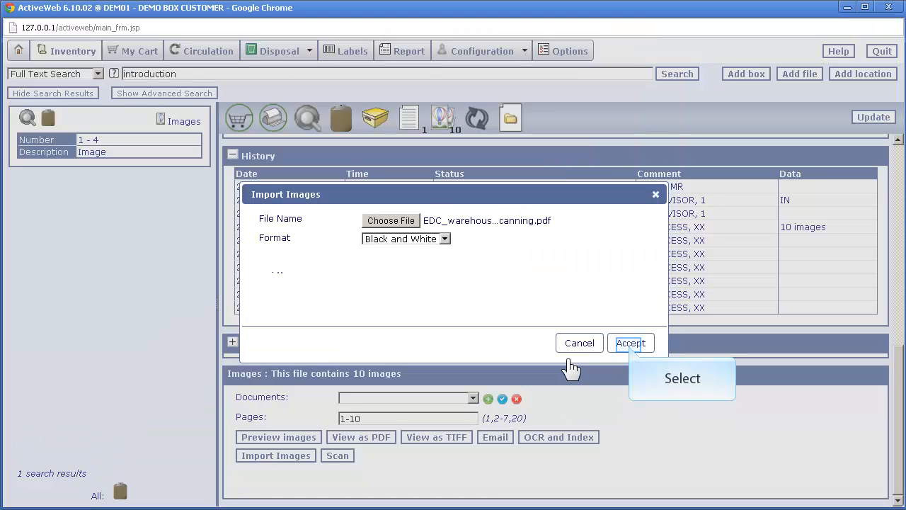
left_click(629, 344)
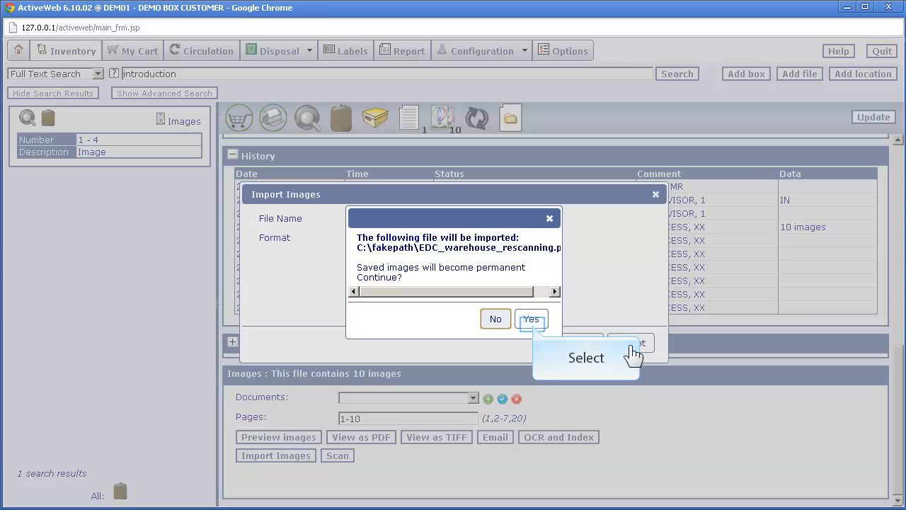
left_click(532, 320)
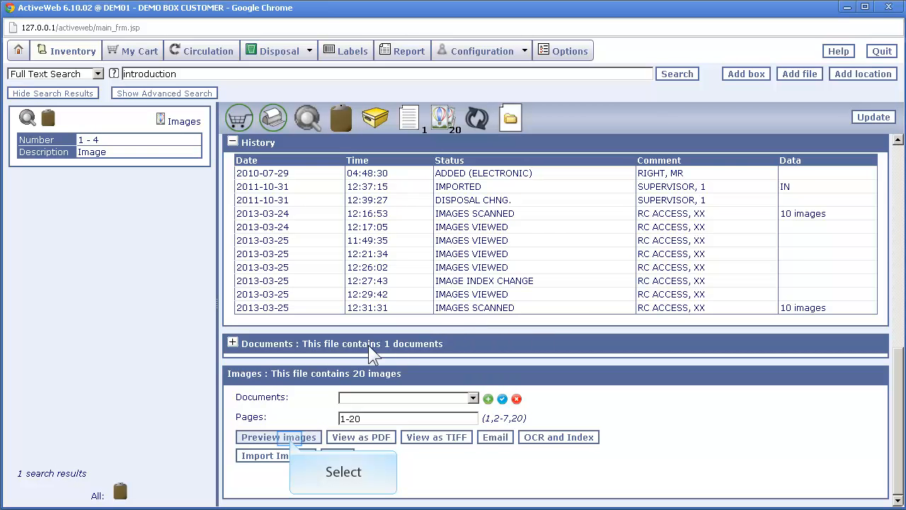
Step: Preview images 1-20 of the file and look through the newly imported pages
left_click(290, 437)
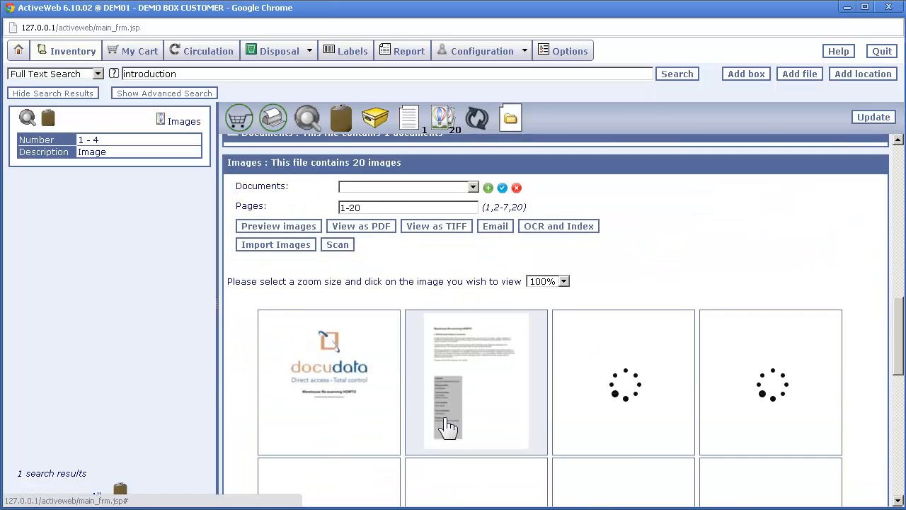
scroll(446, 427, "down", 7)
scroll(450, 427, "down", 3)
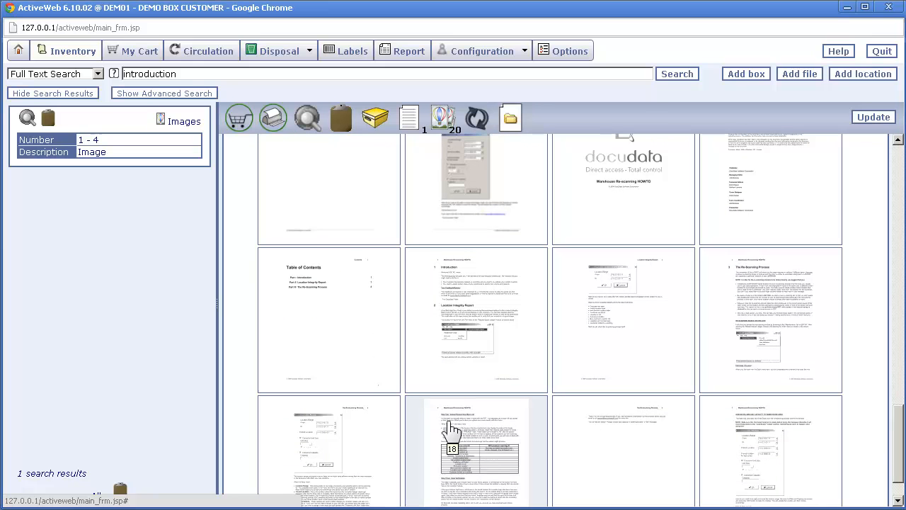
Step: Leave the page previews and go to the file's documents section and history entries
mouse_move(319, 362)
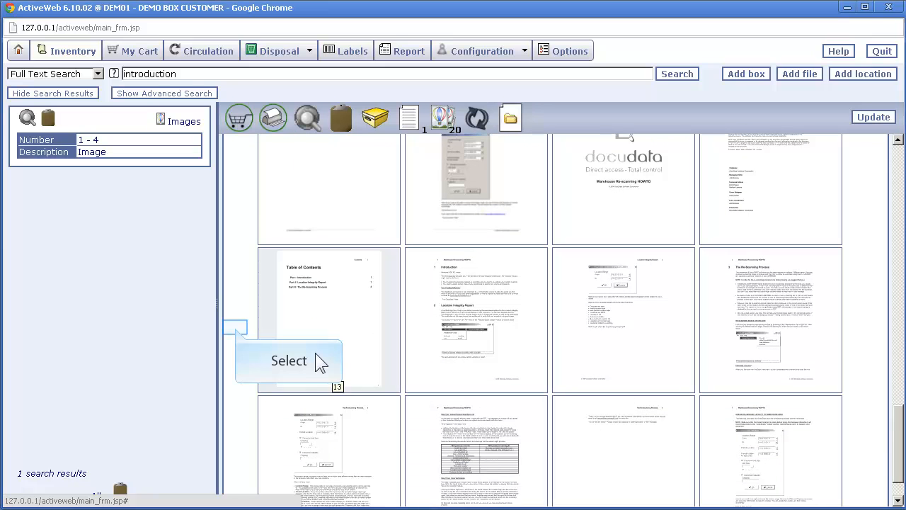
left_click(235, 329)
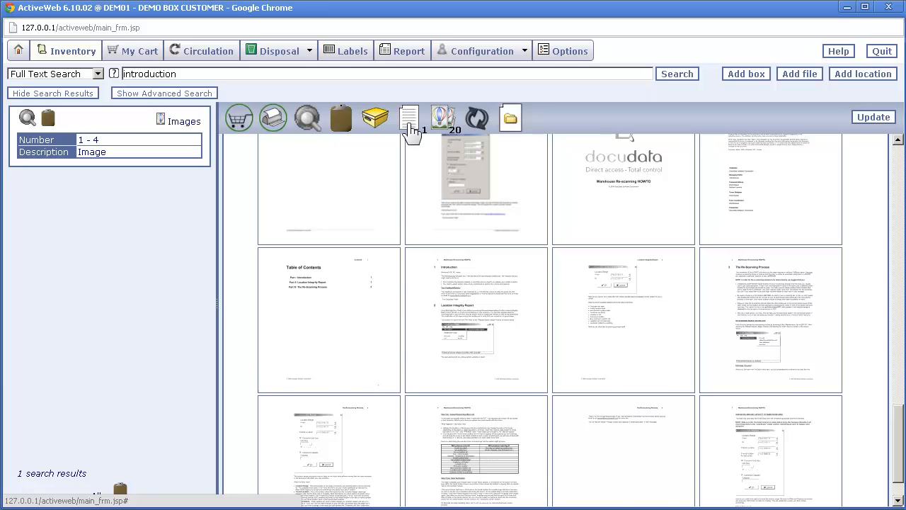
left_click(409, 126)
scroll(465, 185, "up", 3)
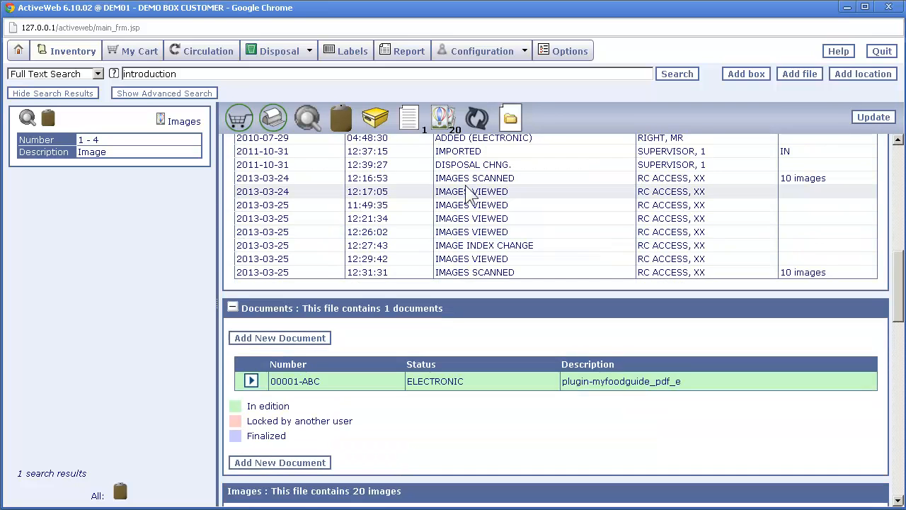
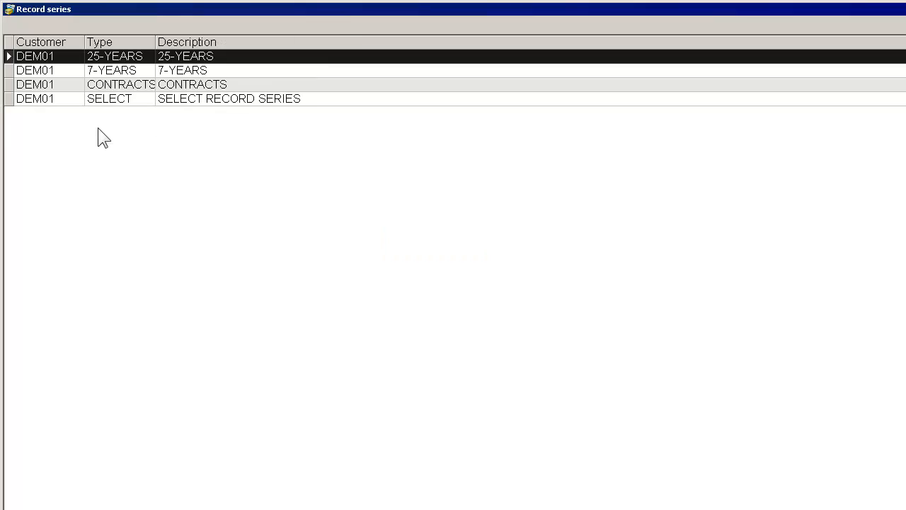
Step: Pre-add files in the SELECT record series with the default prefix and 0 label copies, and open the File module
left_click(153, 98)
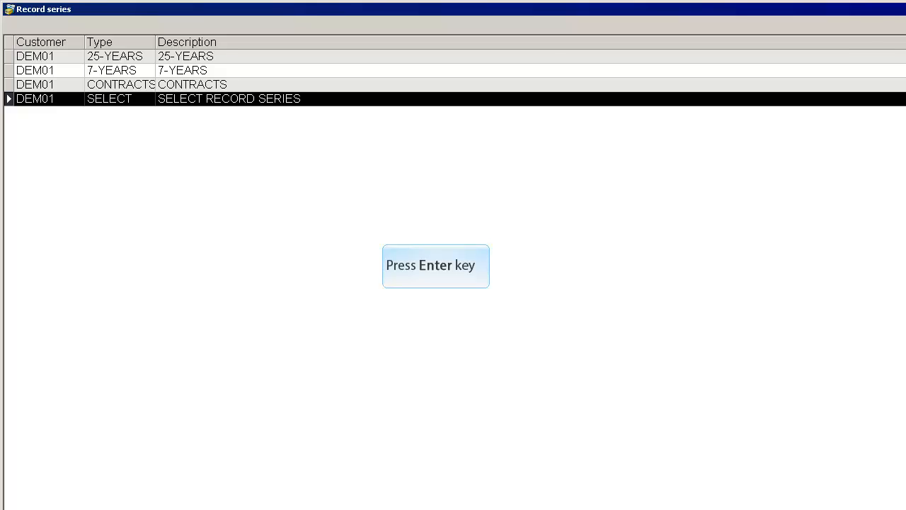
key("Return")
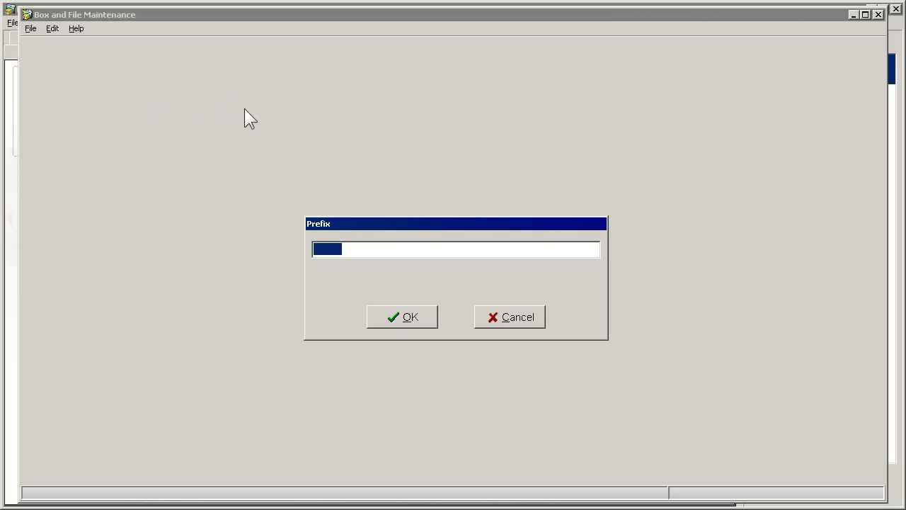
left_click(386, 319)
left_click(385, 320)
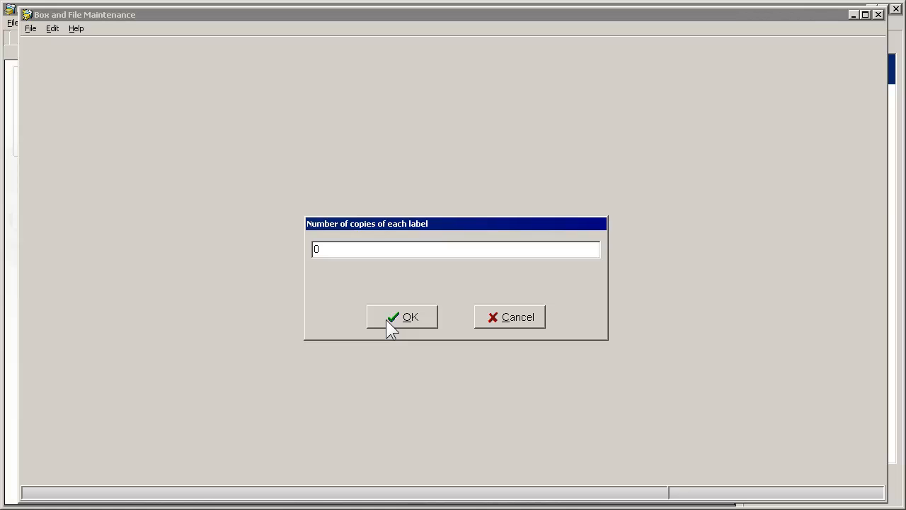
left_click(386, 320)
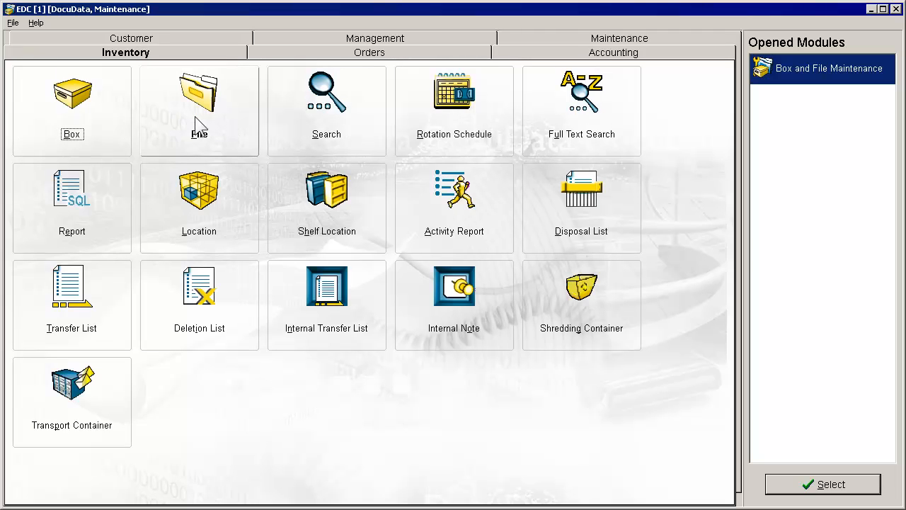
left_click(195, 117)
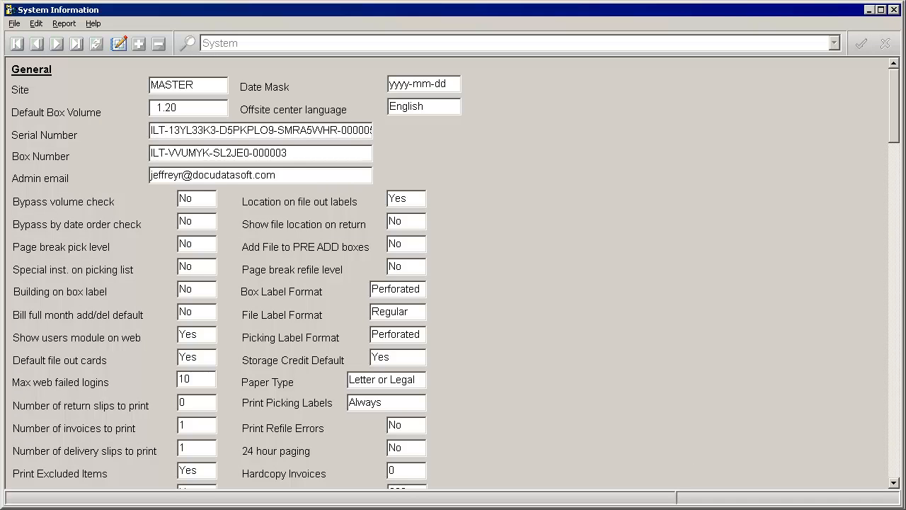
Step: Add a document separator page with the description "Section 5" in System Information
left_click(36, 23)
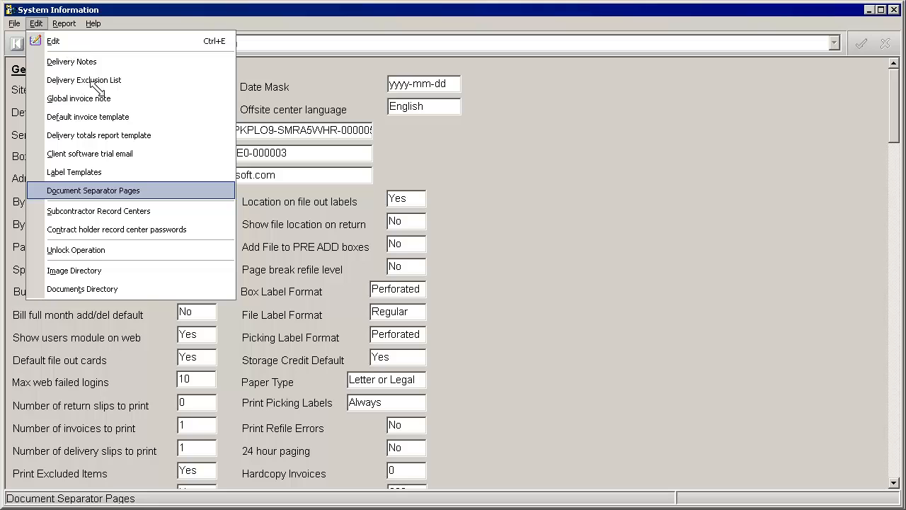
left_click(113, 190)
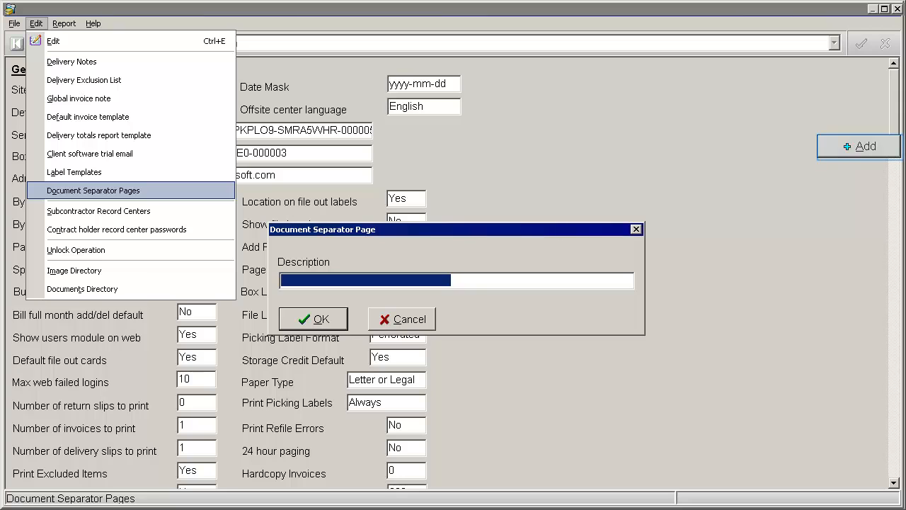
type("Section ")
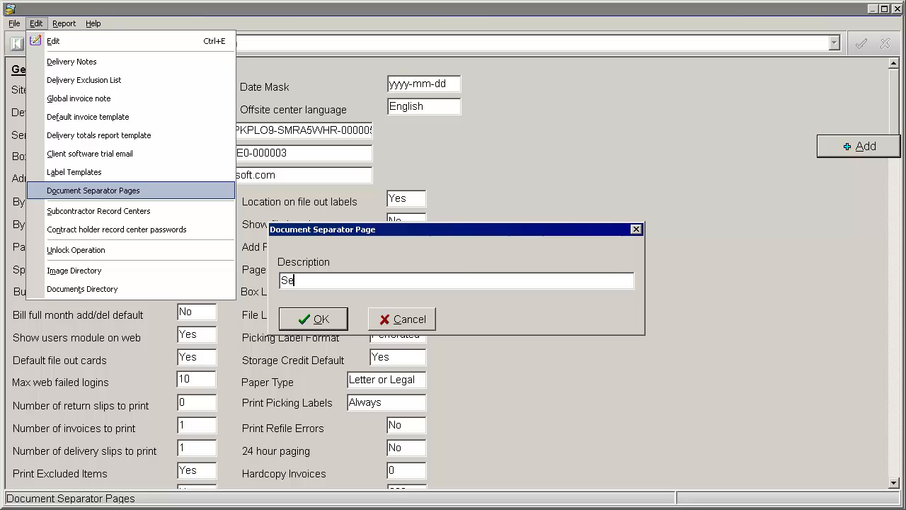
type("5")
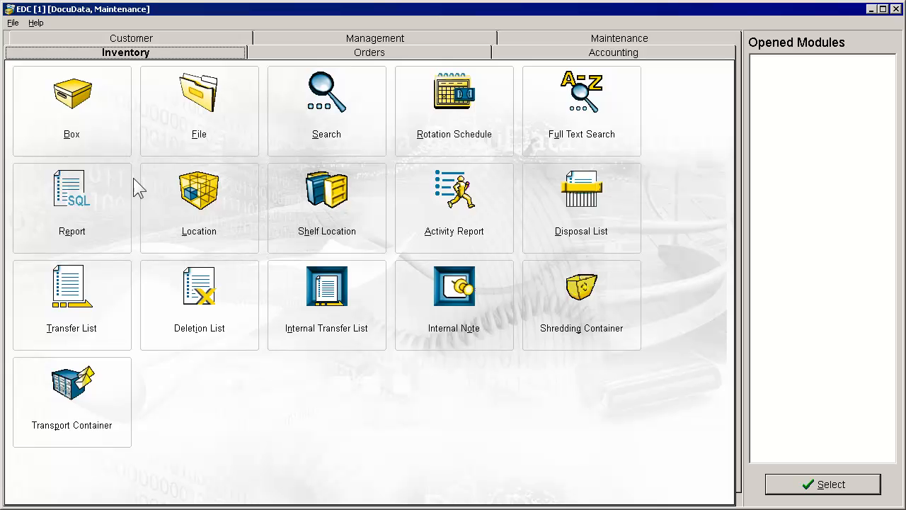
Step: From the File module, start printing imaging separator pages without bar code selection, entering the demo customer's code
double_click(188, 104)
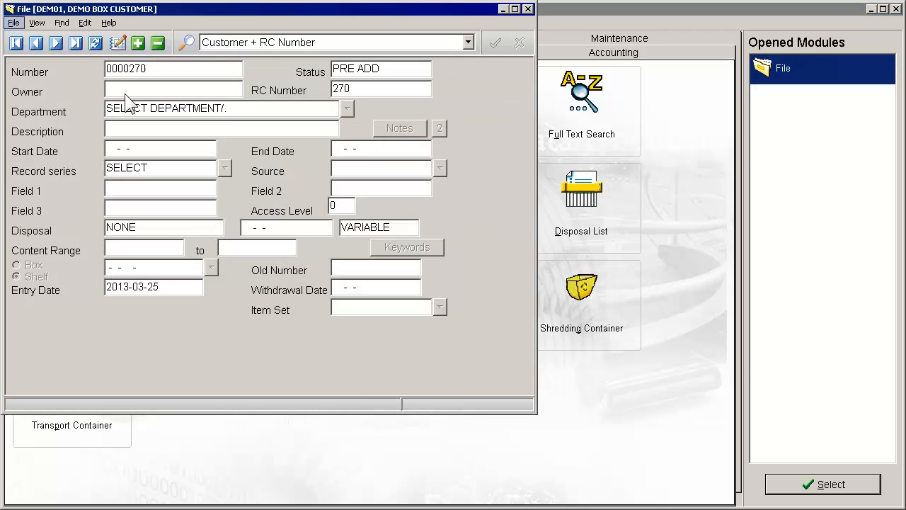
left_click(13, 23)
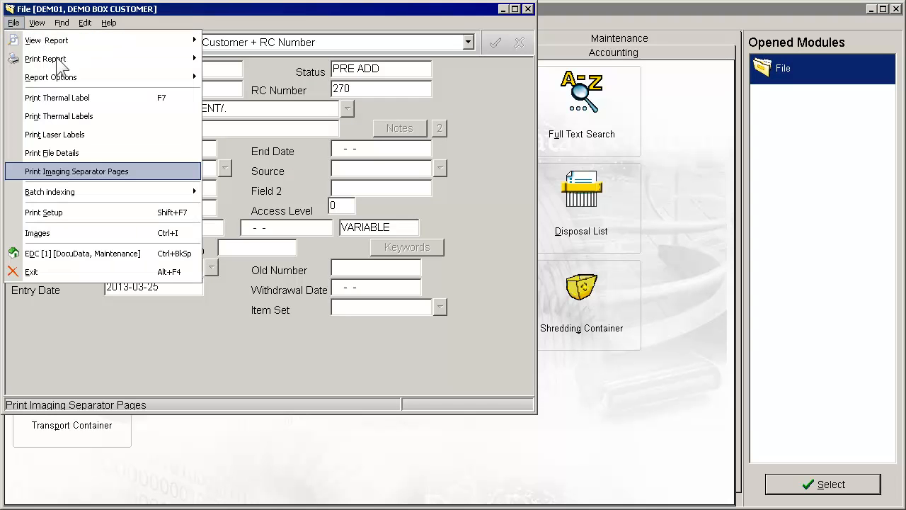
left_click(74, 170)
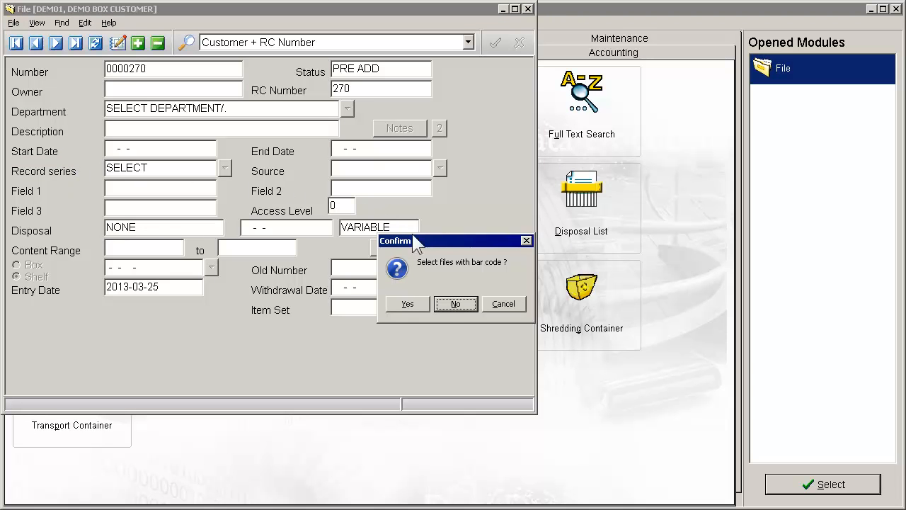
left_click(448, 306)
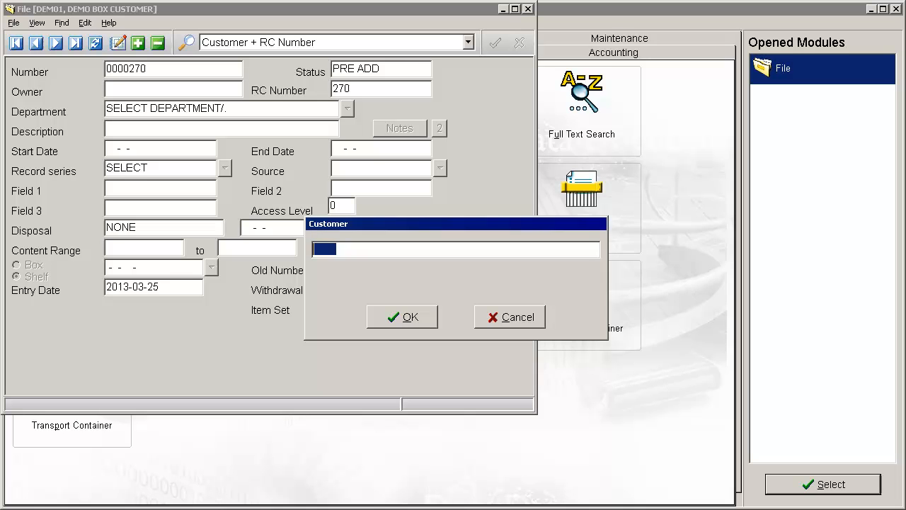
type("DEM01")
key("Return")
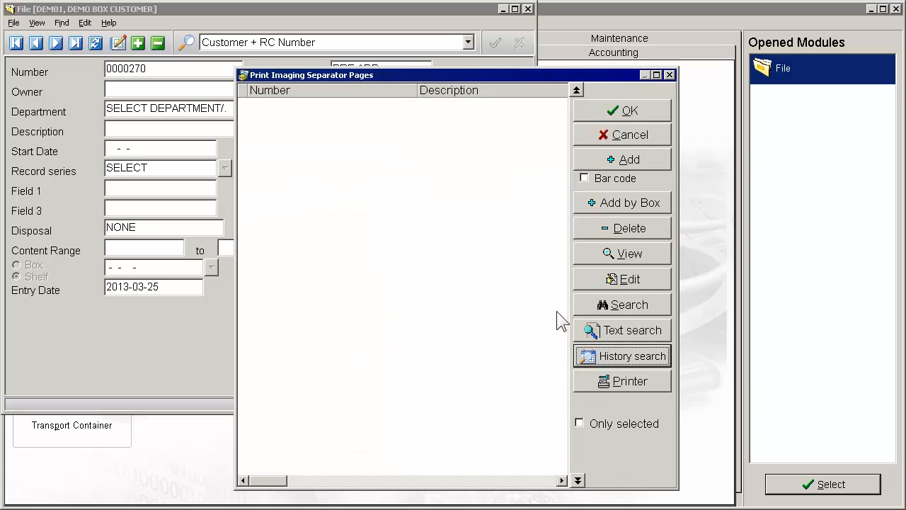
Step: Add files by a PRE ADD history search dated 2013-03-25 and remove the two SOMETHING OR OTHER entries from the print list
left_click(599, 355)
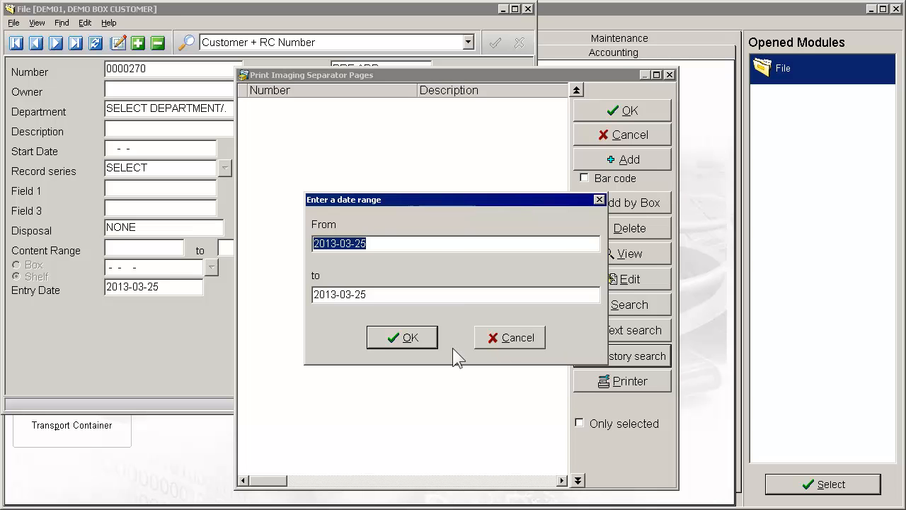
left_click(417, 337)
left_click(199, 143)
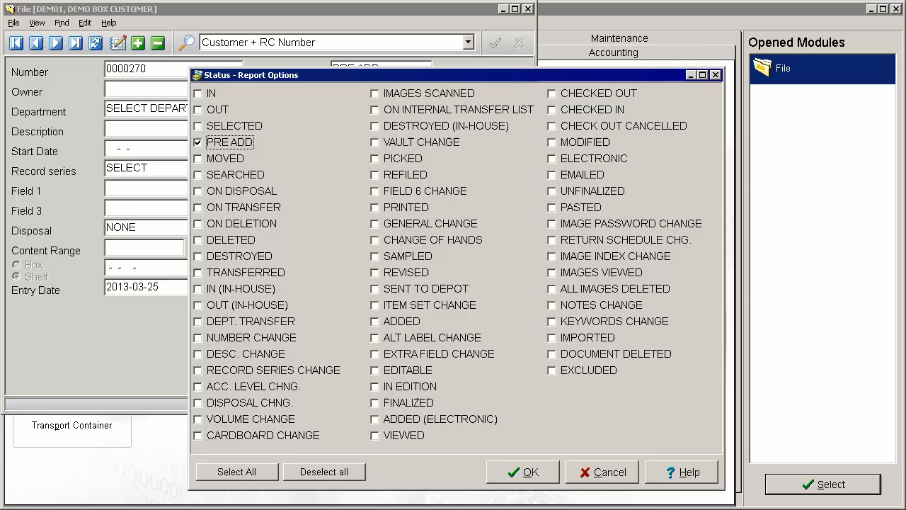
left_click(523, 472)
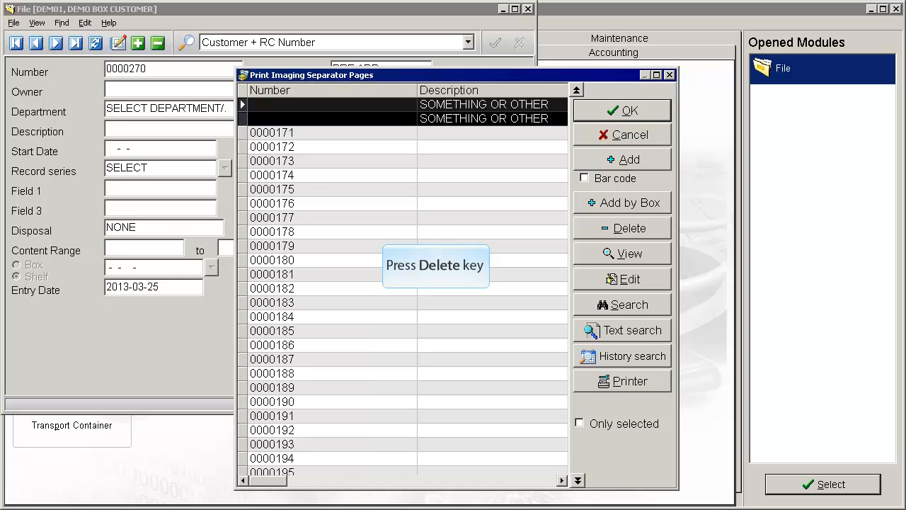
key("Delete")
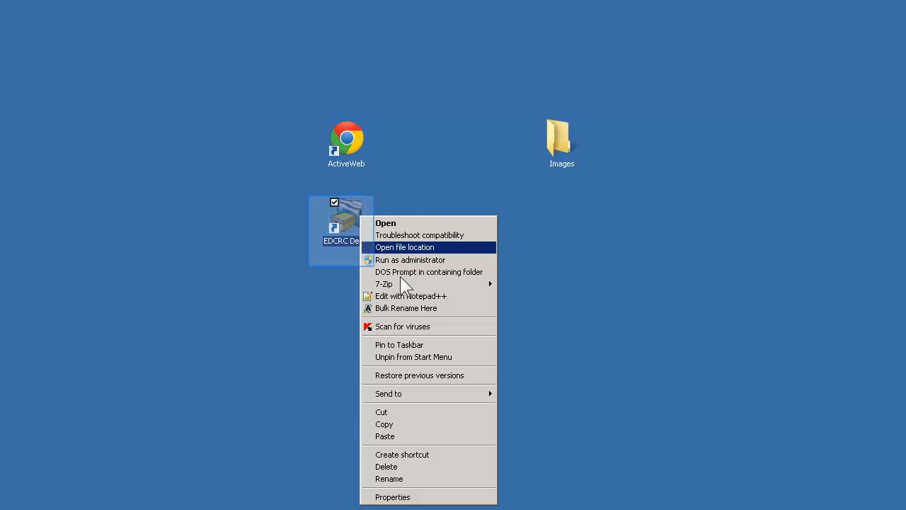
Step: In the EDCRC desktop shortcut's file location, add install=yes in the properties of EdcView.exe - Shortcut (2)
left_click(402, 249)
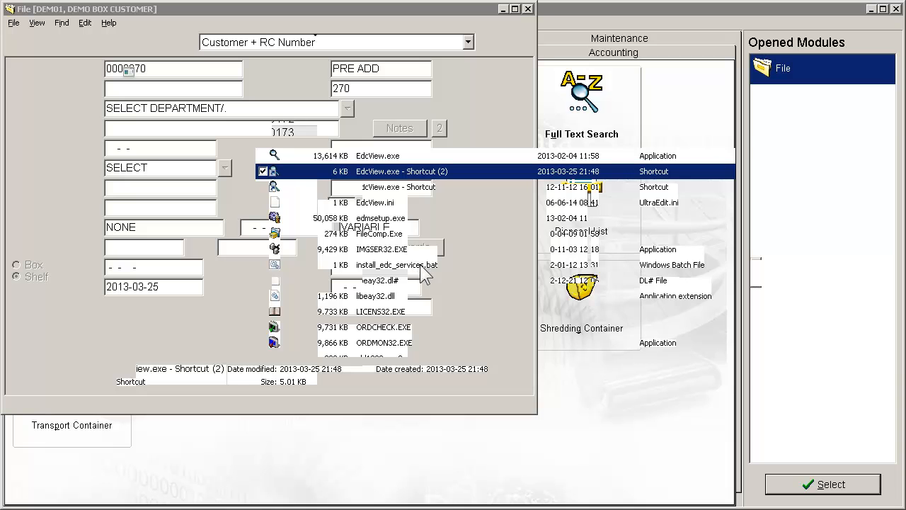
right_click(380, 171)
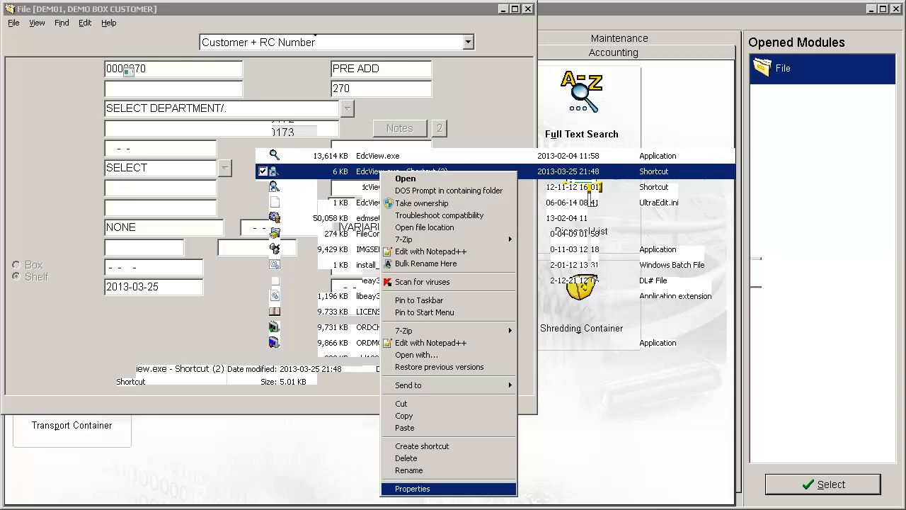
left_click(413, 488)
type("install=yes")
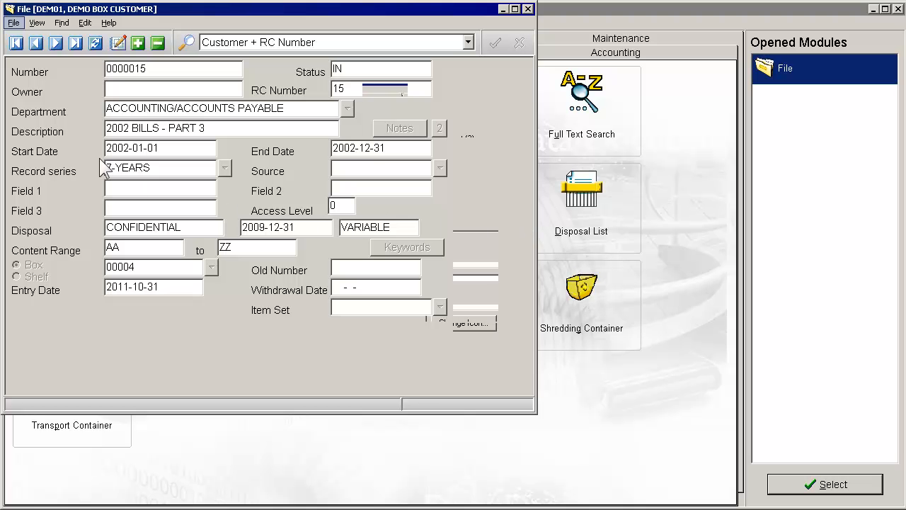
Step: Open the images of file 0000270 and select the EPSON WP-4510/4520/4530/4540 scanner as source
left_click(52, 87)
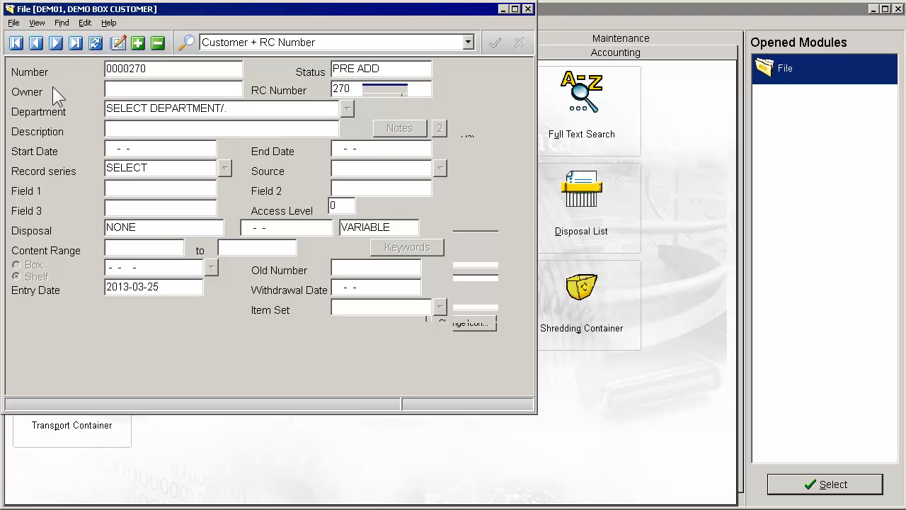
left_click(13, 23)
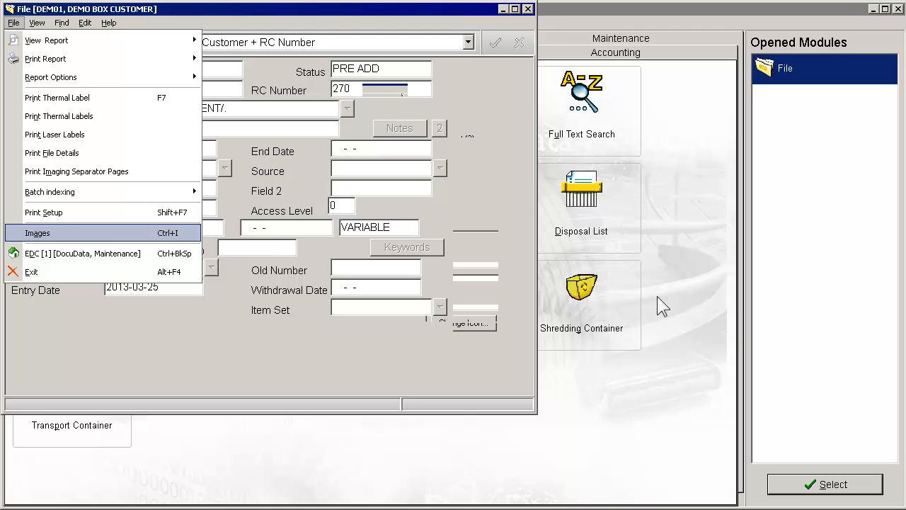
key("Return")
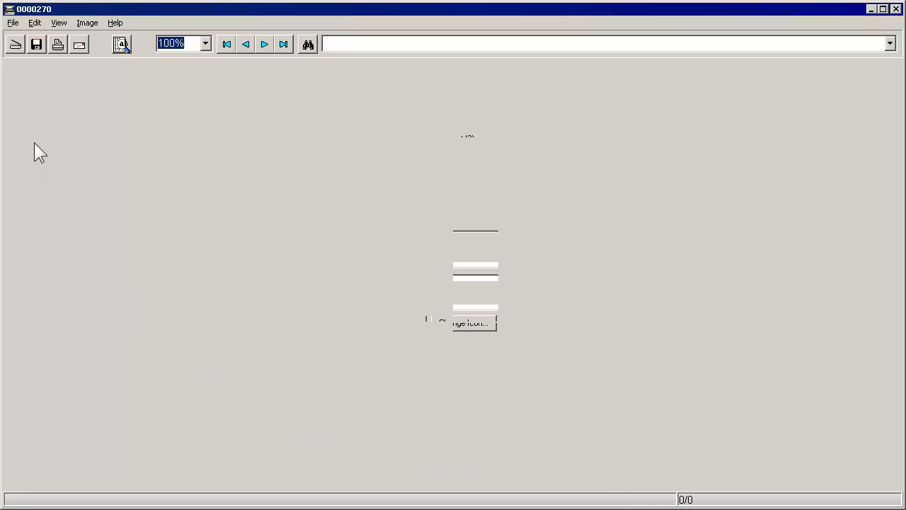
left_click(18, 26)
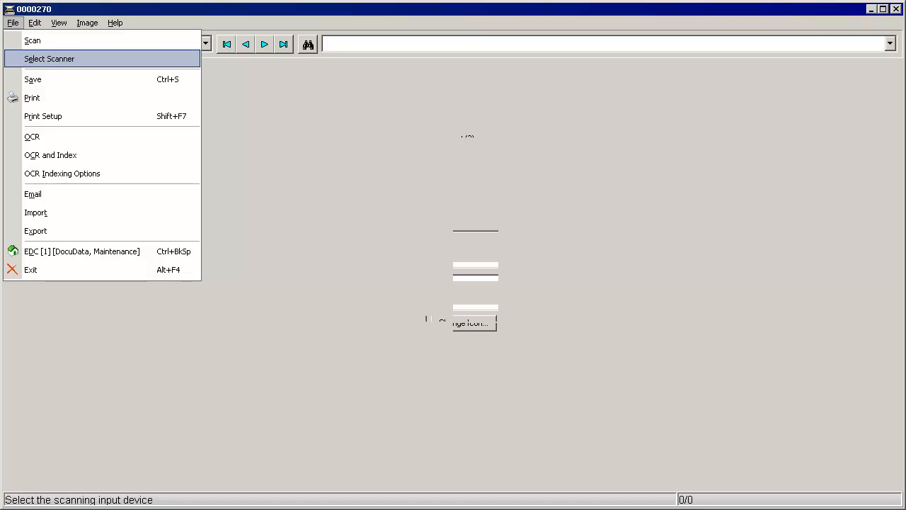
left_click(36, 59)
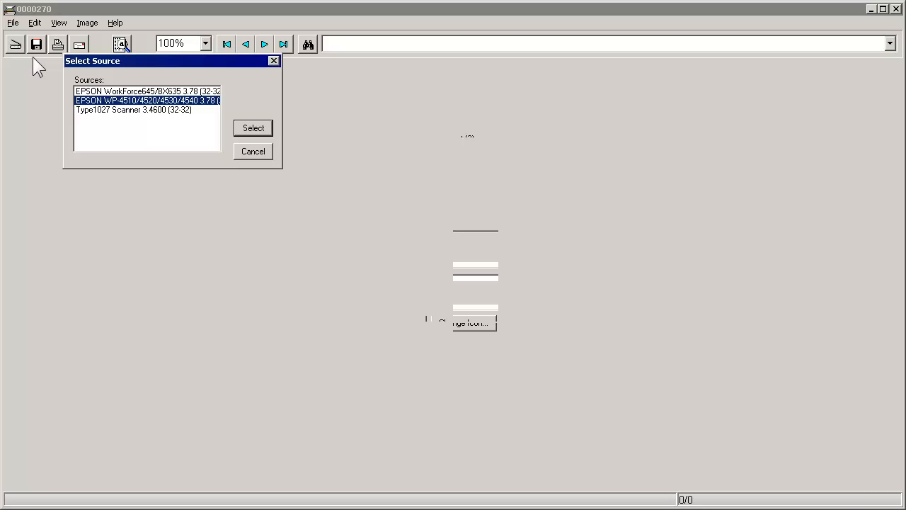
Step: Scan the pages in black and white at 300 dpi with separator page recognition, and fit the displayed page to the window height
left_click(12, 23)
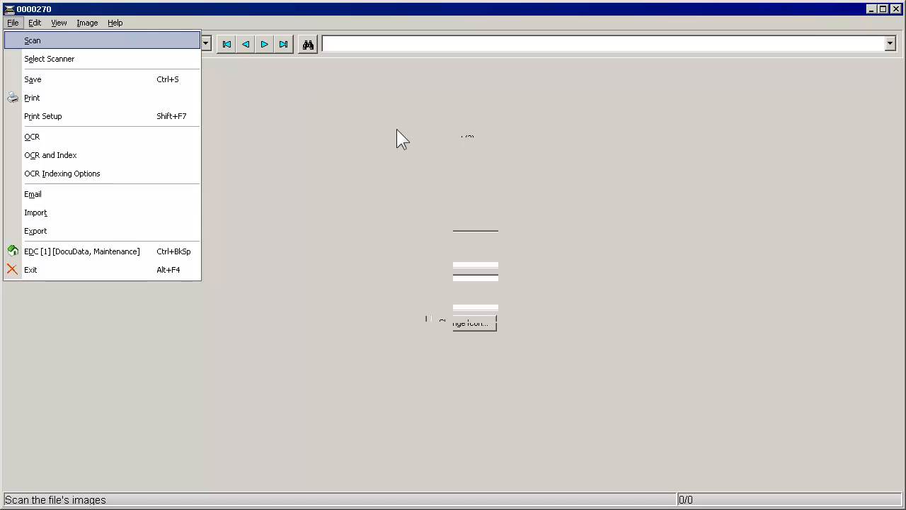
key("Return")
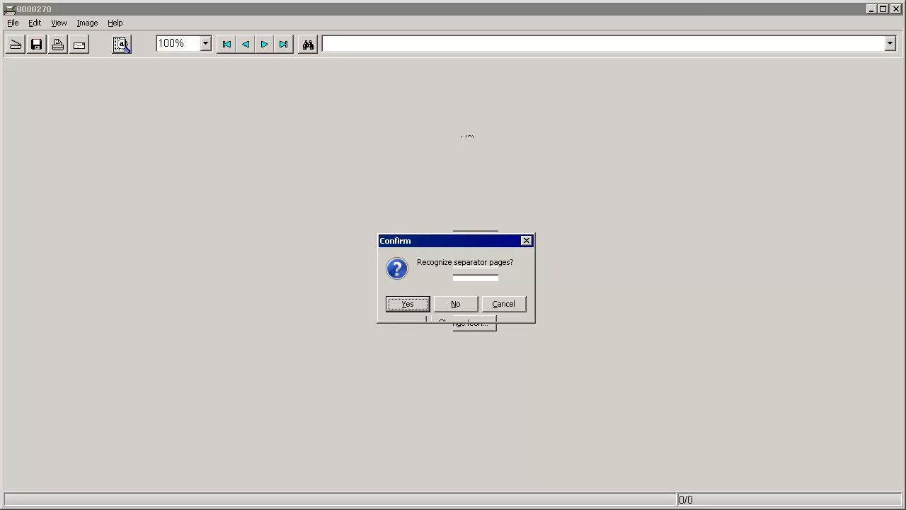
key("Return")
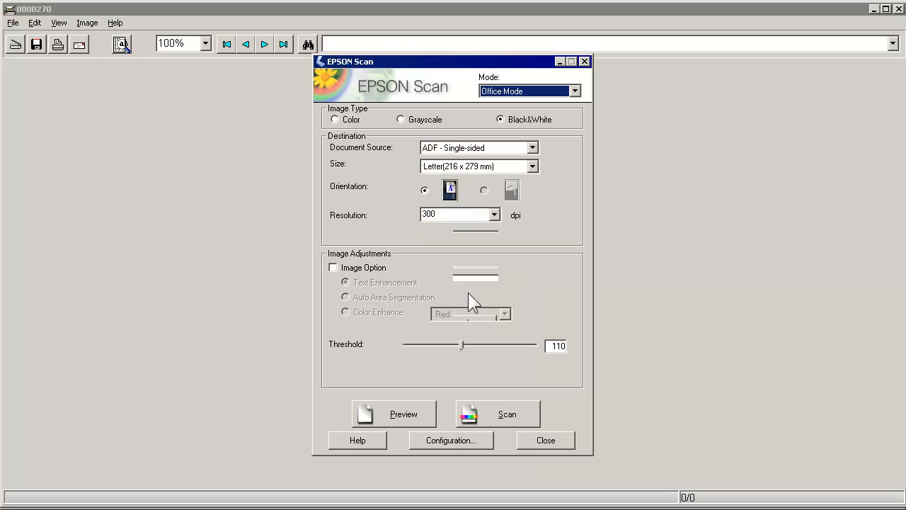
left_click(491, 416)
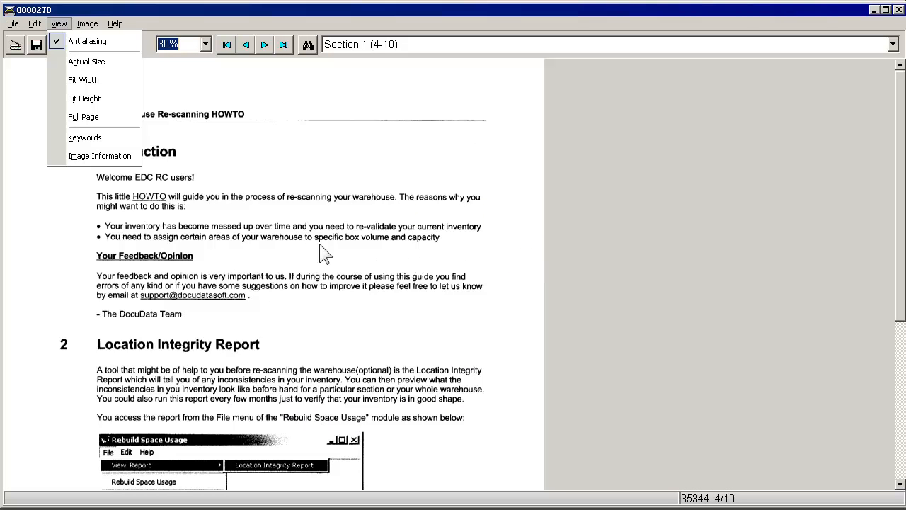
left_click(77, 101)
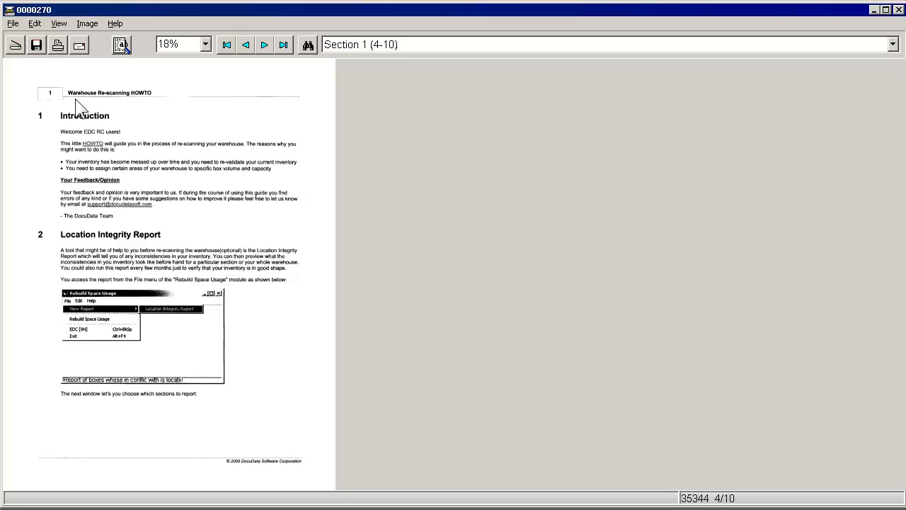
Step: Rename the file's documents, describing pages 1 to 3 as Front matter and pages 4 to 10 as Body
left_click(734, 66)
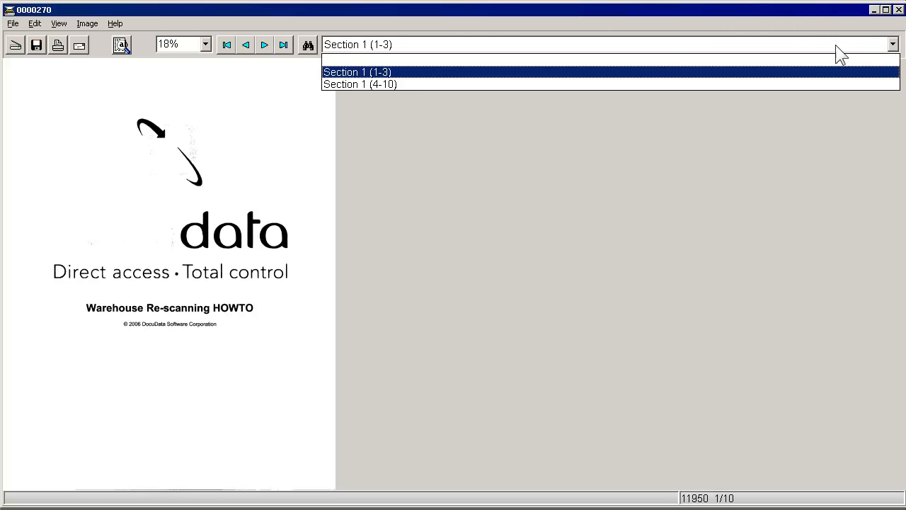
left_click(557, 84)
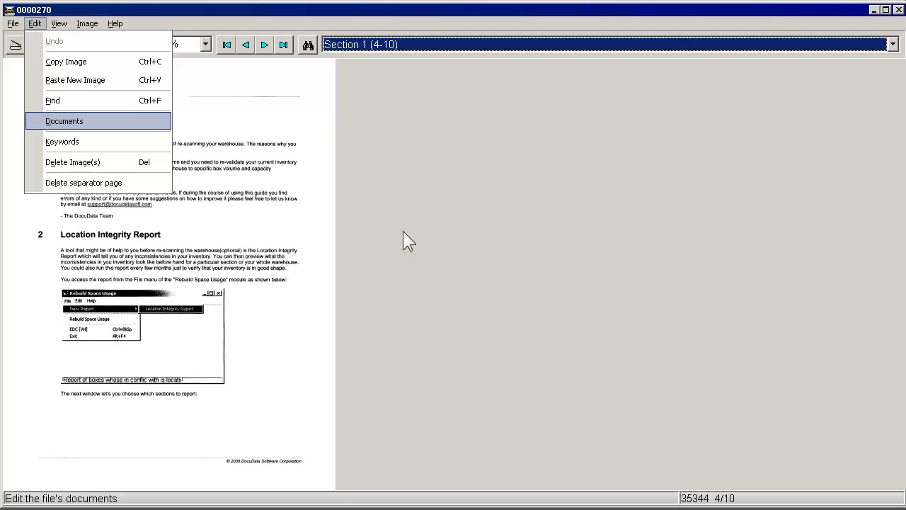
key("Return")
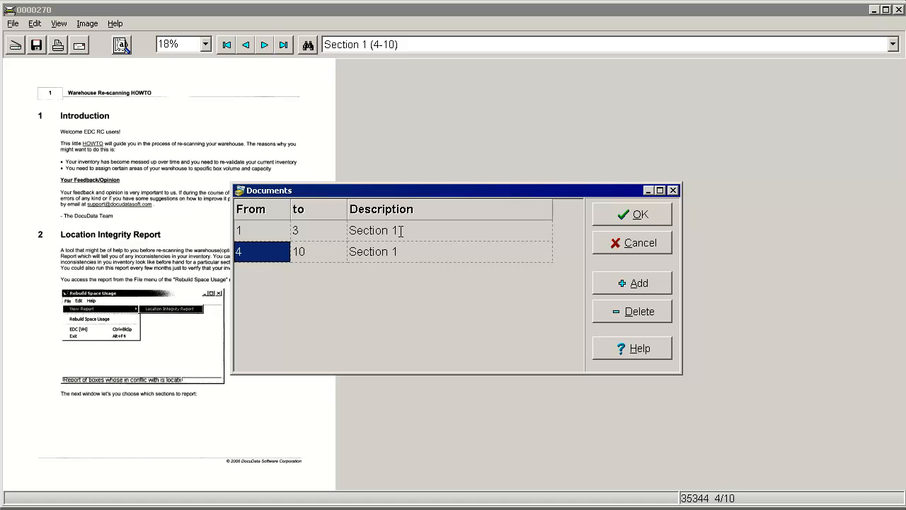
double_click(401, 230)
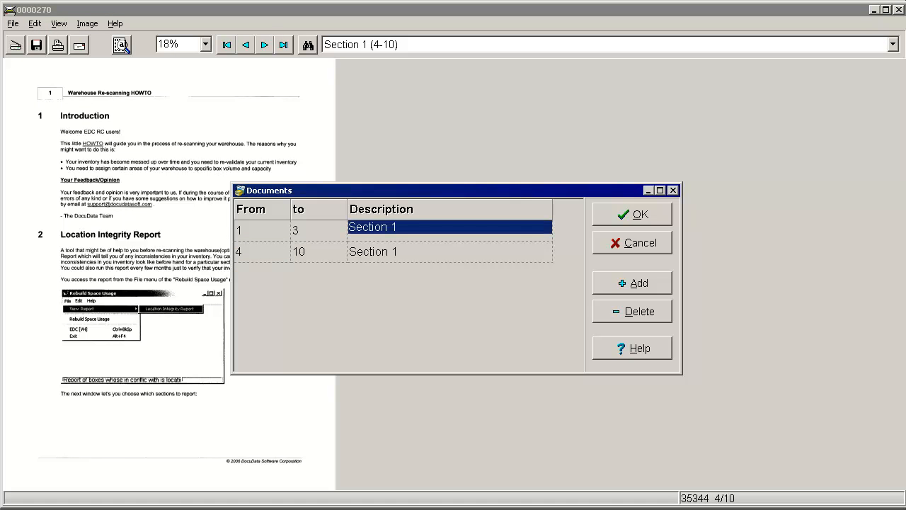
left_click_drag(401, 227, 351, 225)
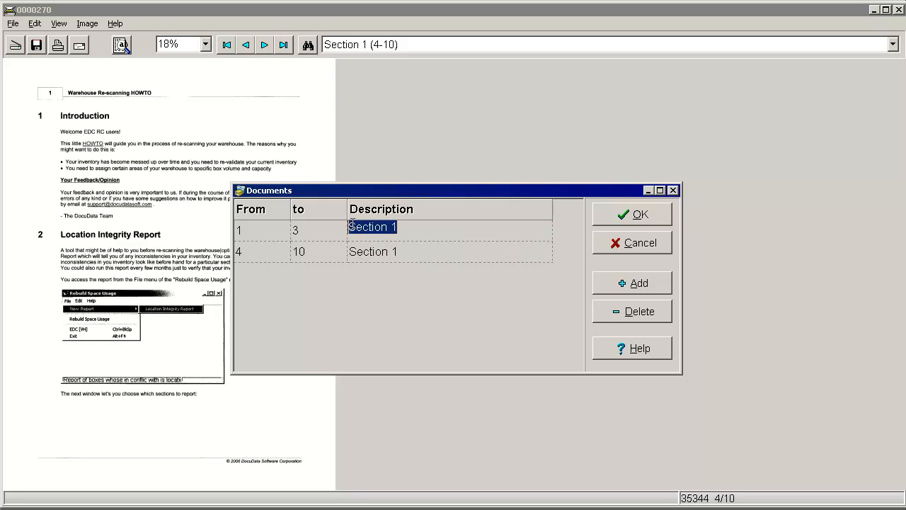
type("Front matter")
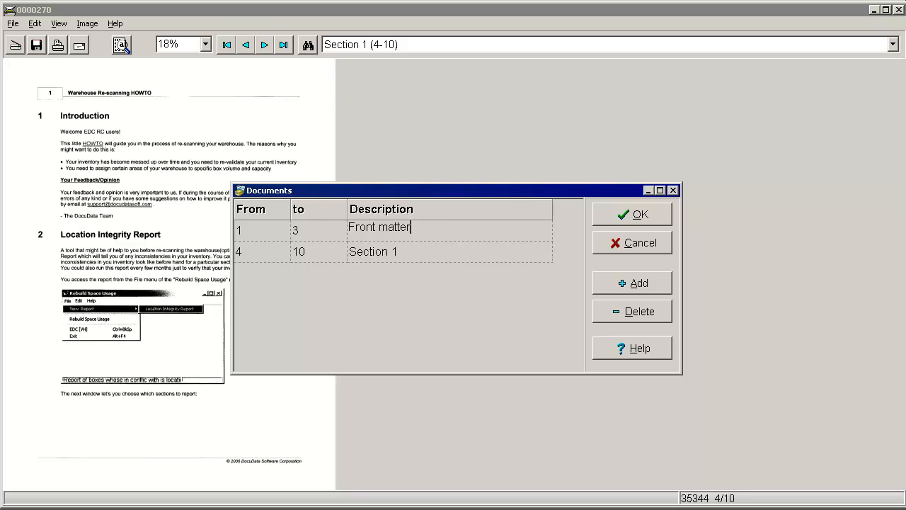
left_click(401, 248)
type("Body")
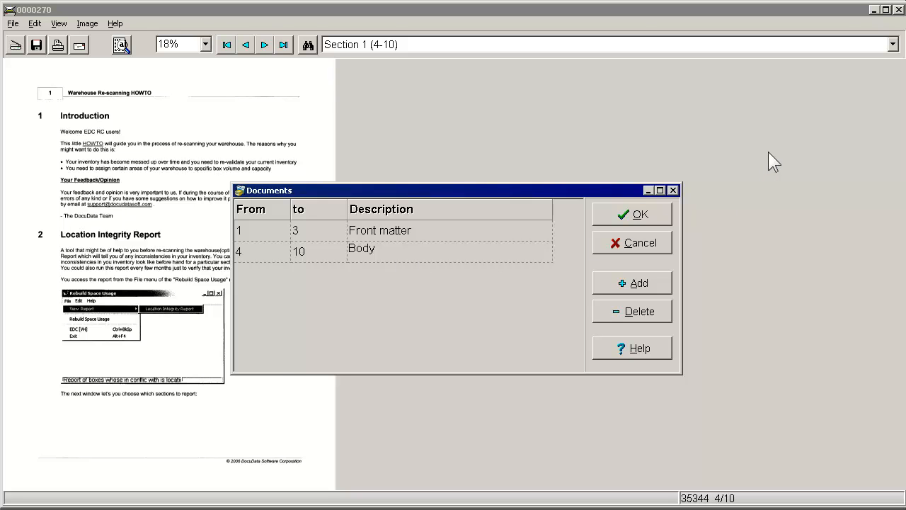
key("Return")
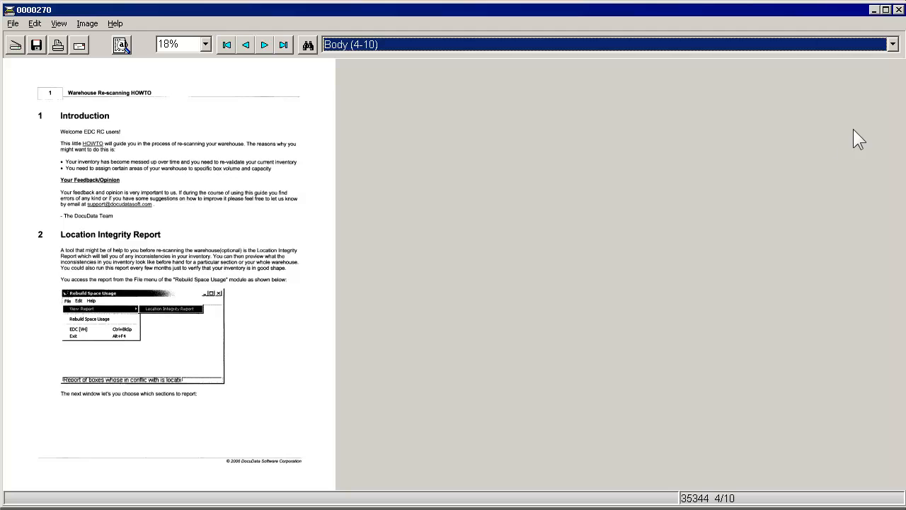
Step: Check the renamed document list and save the scanned images of file 0000270 permanently
left_click(892, 45)
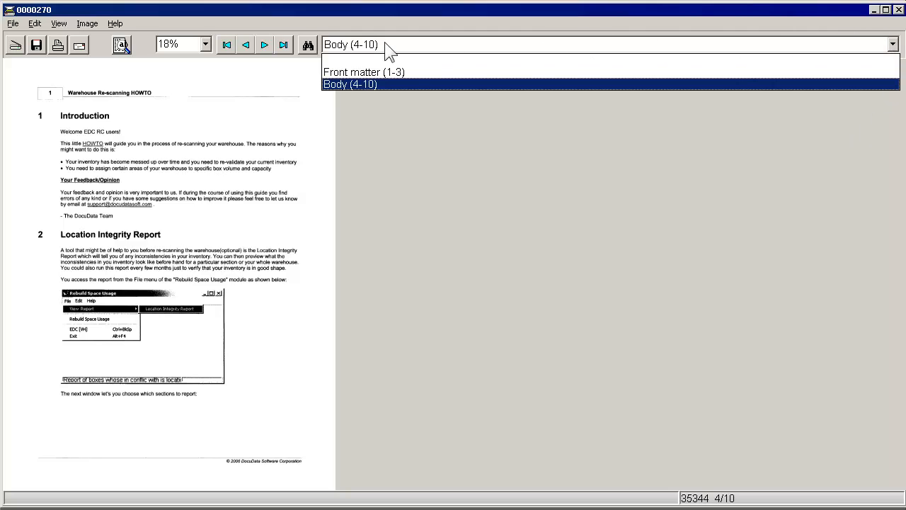
left_click(35, 50)
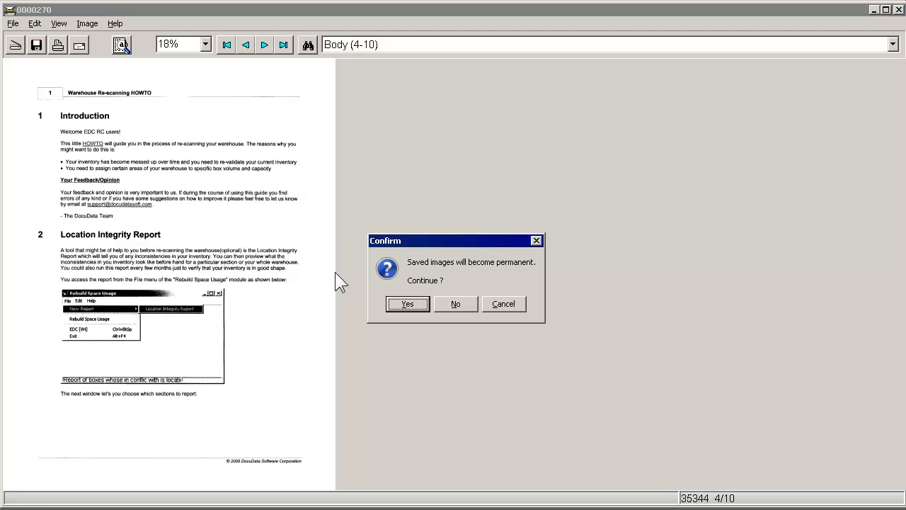
left_click(407, 304)
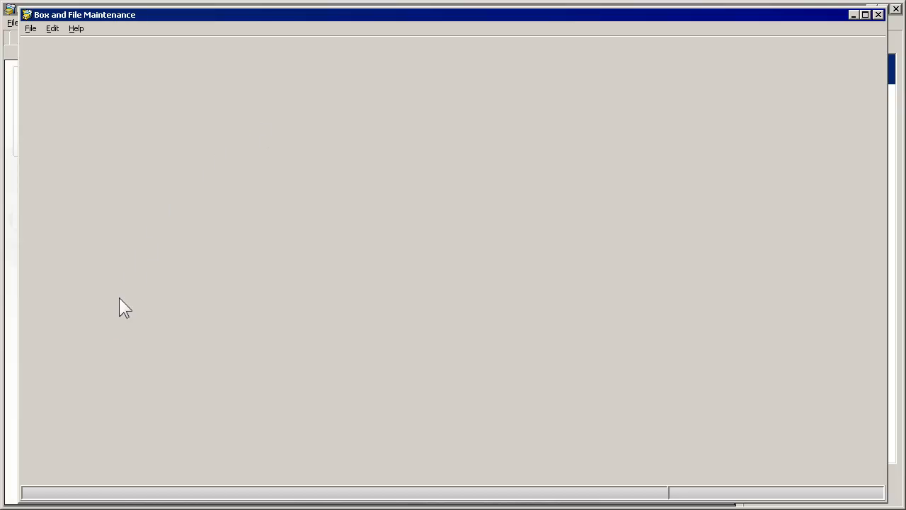
Step: In Box and File Maintenance, import the Images folder with Black and White PDF color format and separator page recognition
key("alt+e")
key("alt+f")
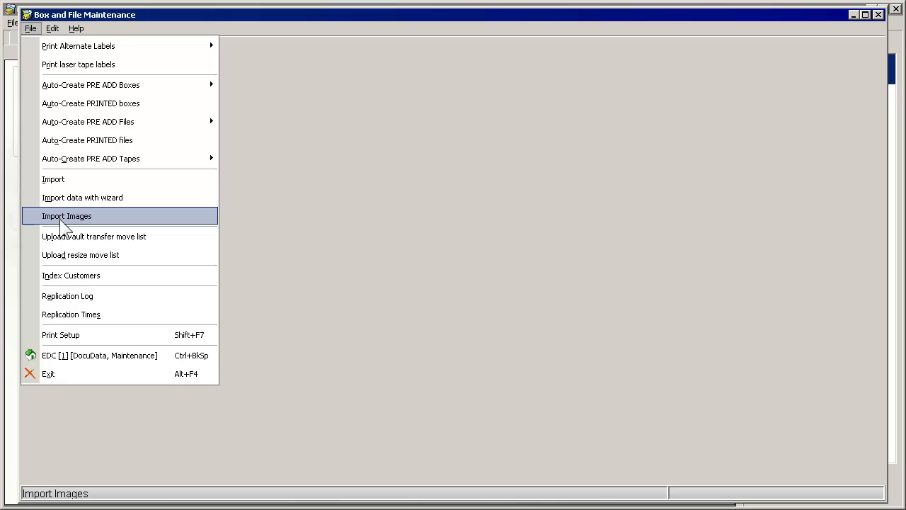
left_click(61, 221)
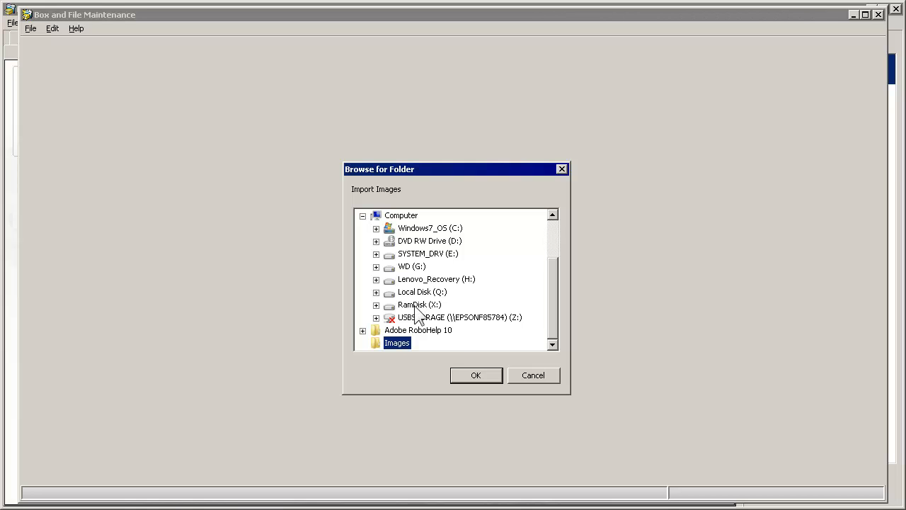
key("Return")
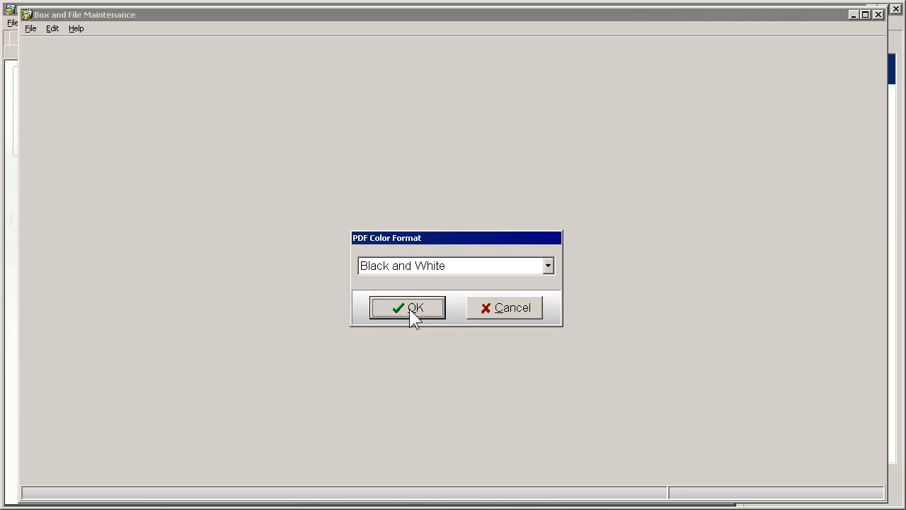
left_click(413, 312)
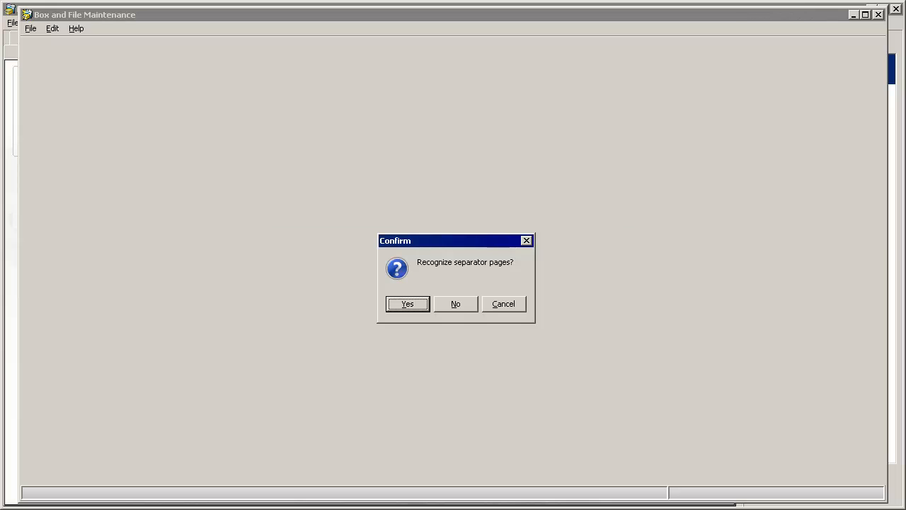
left_click(409, 308)
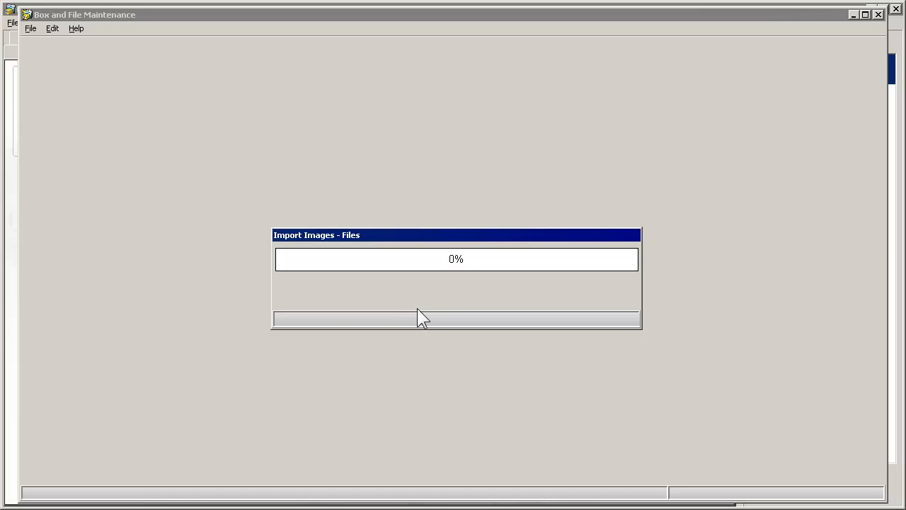
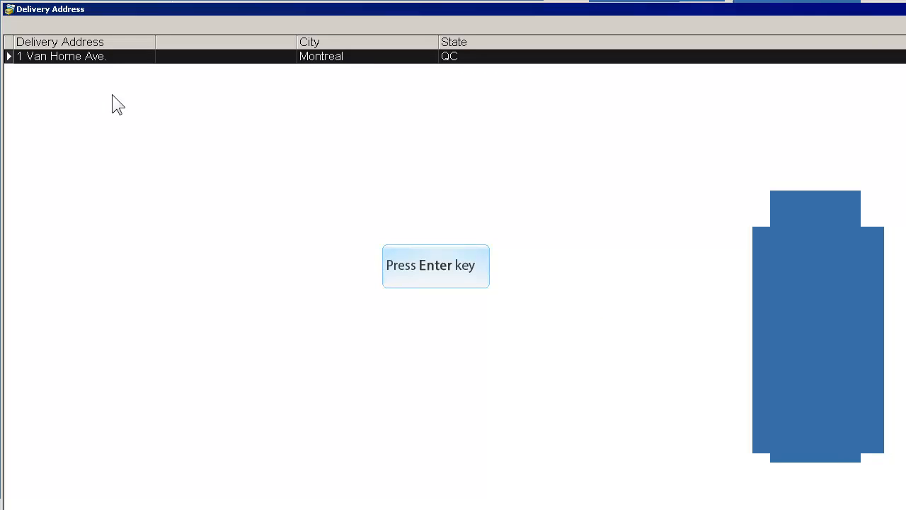
Step: Accept the Montreal delivery address for the order and choose the SCAN ON DEMAND-REGLR delivery type
key("Return")
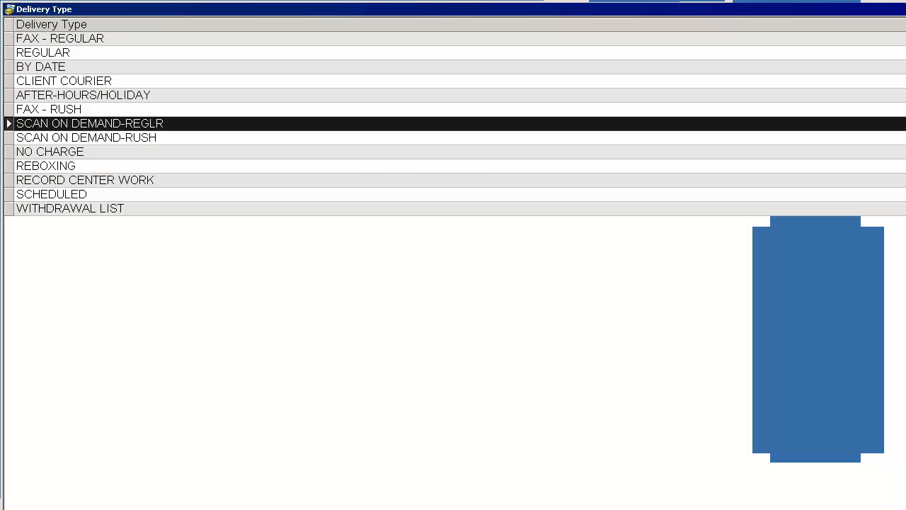
key("Return")
Step: Open the Imaging on Demand module from the Orders modules
key("alt+i")
key("Right")
key("Down")
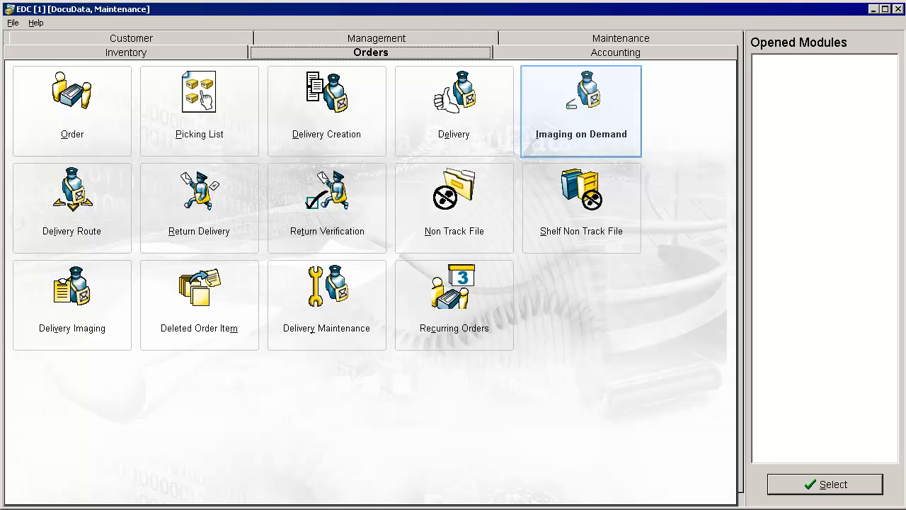
left_click(581, 111)
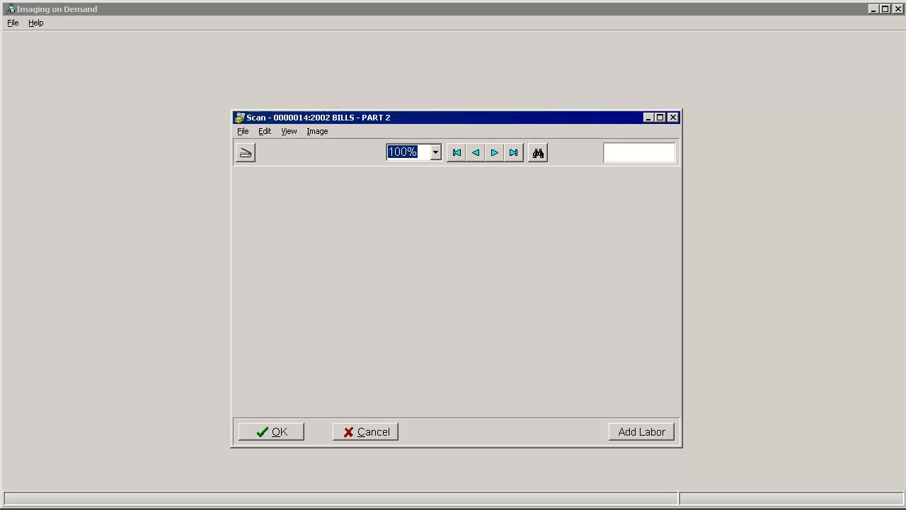
Step: Import images with separator page recognition into the scan for 0000014:2002 BILLS - PART 2
left_click(243, 131)
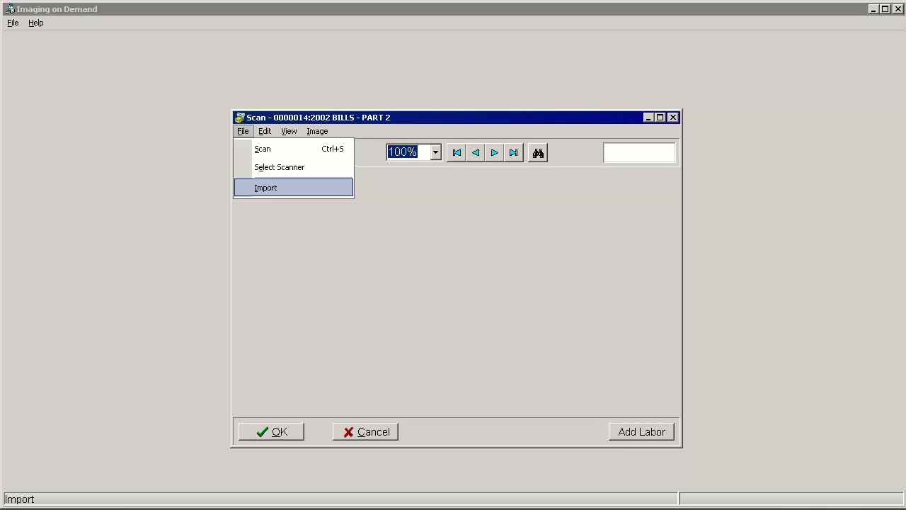
key("Return")
left_click(403, 307)
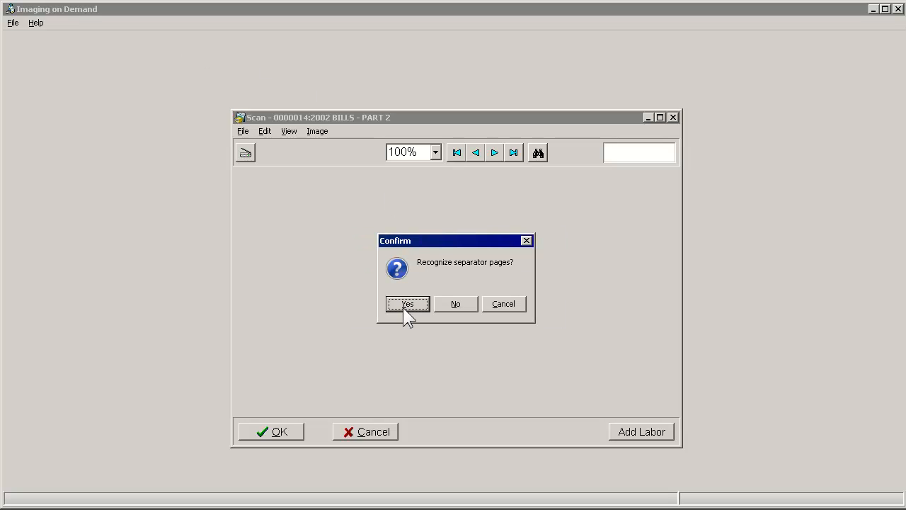
left_click(403, 307)
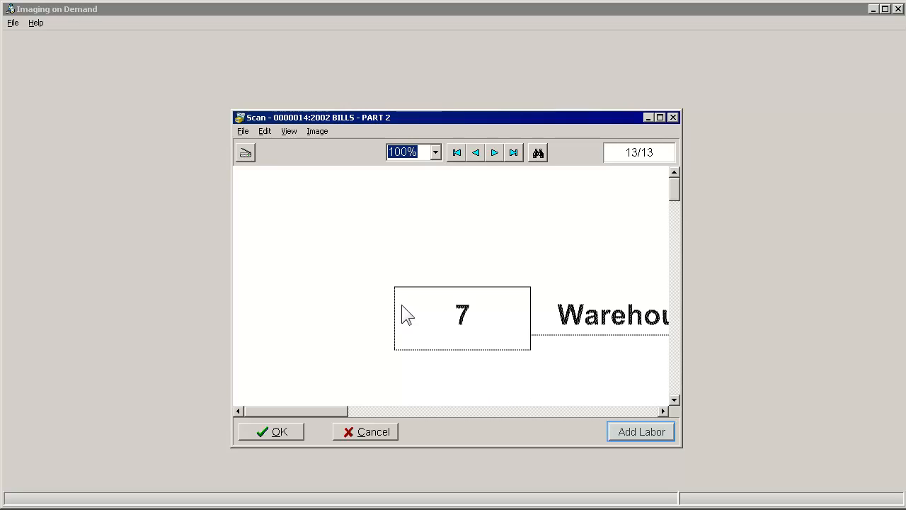
Step: Add 10.00 minutes of labour to the scan, then open Delivery notes template 1 and close the note
left_click(629, 429)
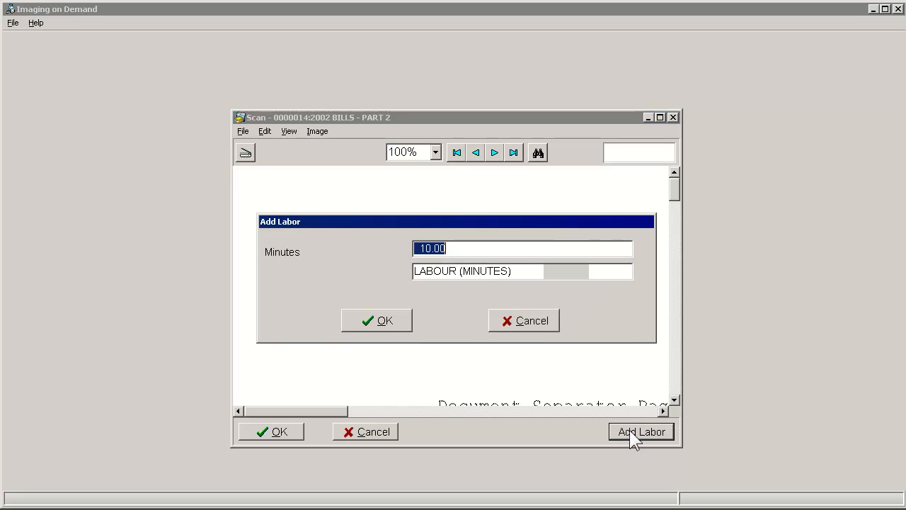
left_click(385, 322)
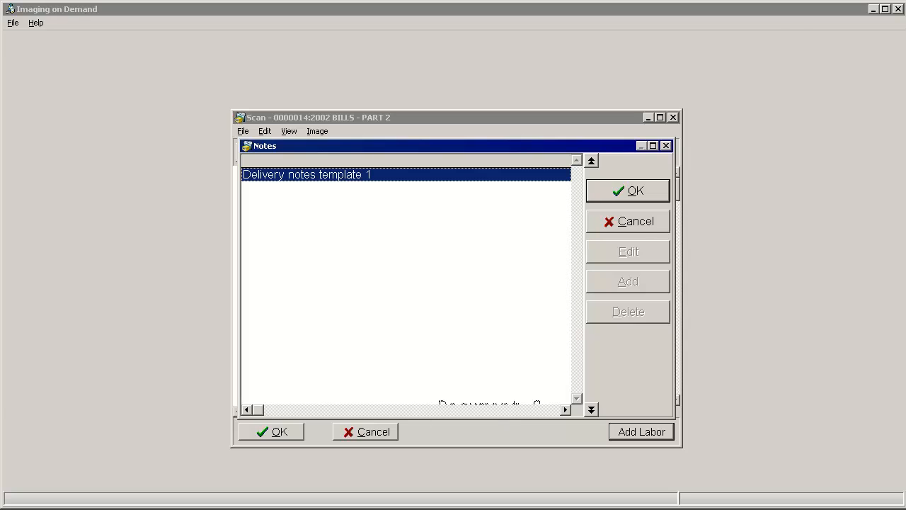
key("Return")
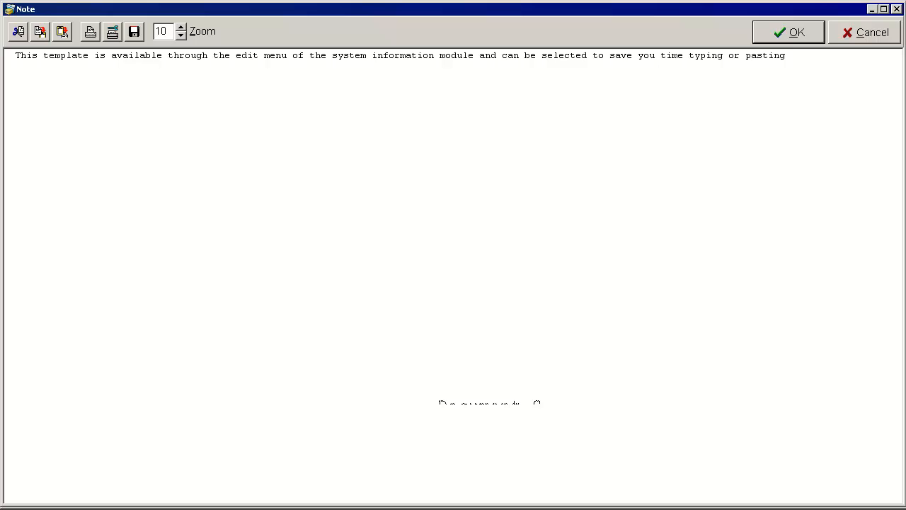
key("Escape")
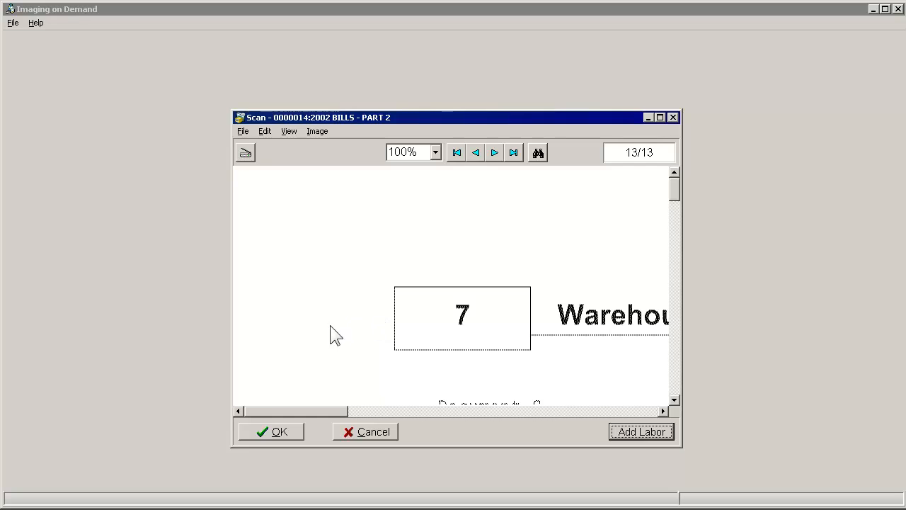
Step: Save the imported images of file 0000014 permanently and close the bar code entry
left_click(264, 432)
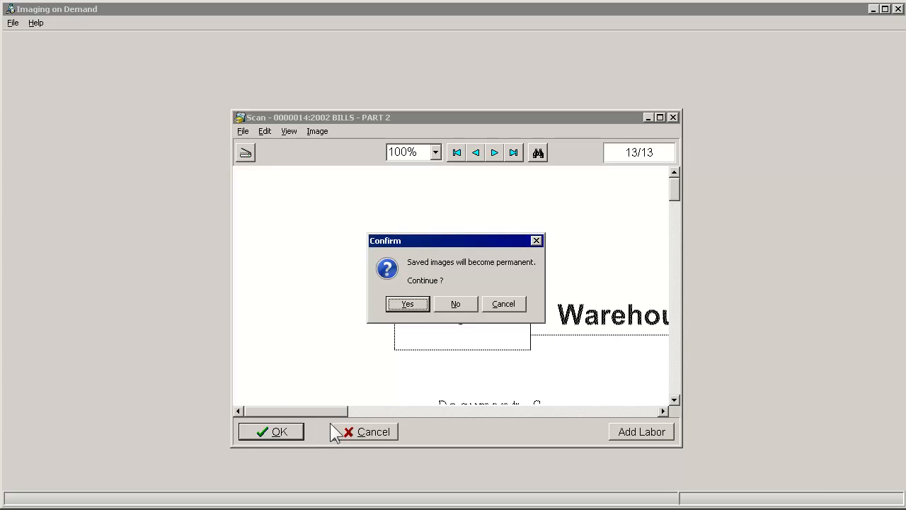
left_click(404, 309)
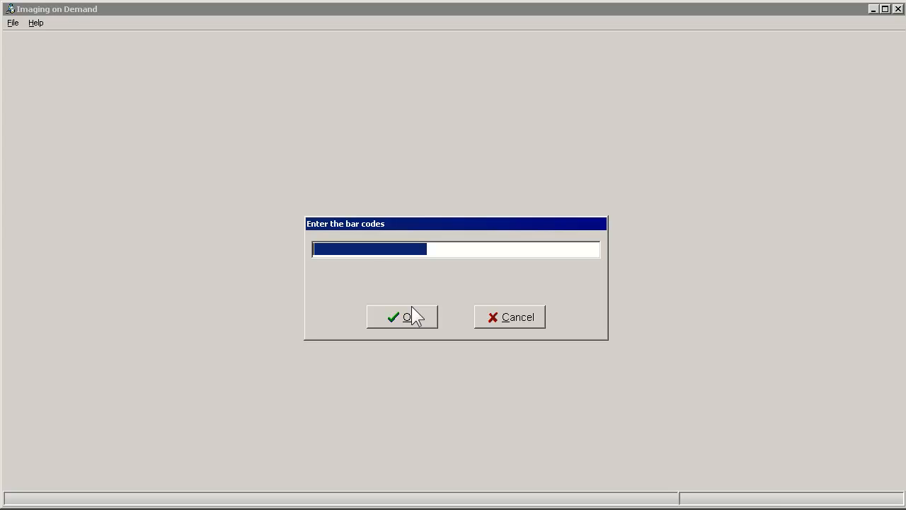
left_click(415, 316)
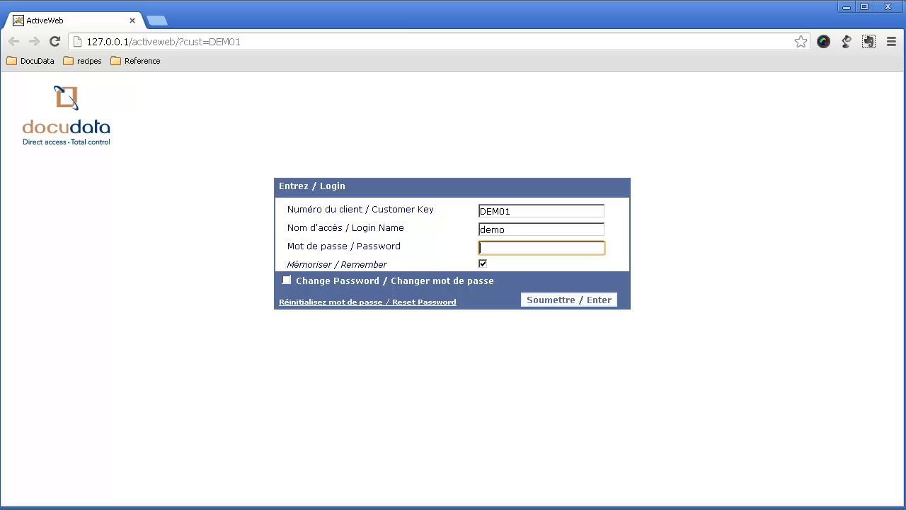
Step: Switch to ActiveWeb and log in to the customer account by entering the account password
type("******")
key("Return")
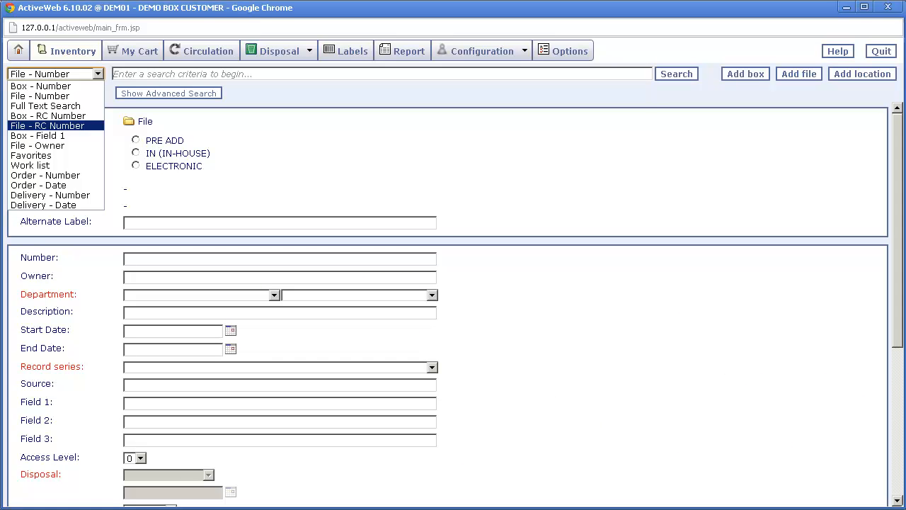
Step: Search the inventory by File - RC Number for 14
key("Return")
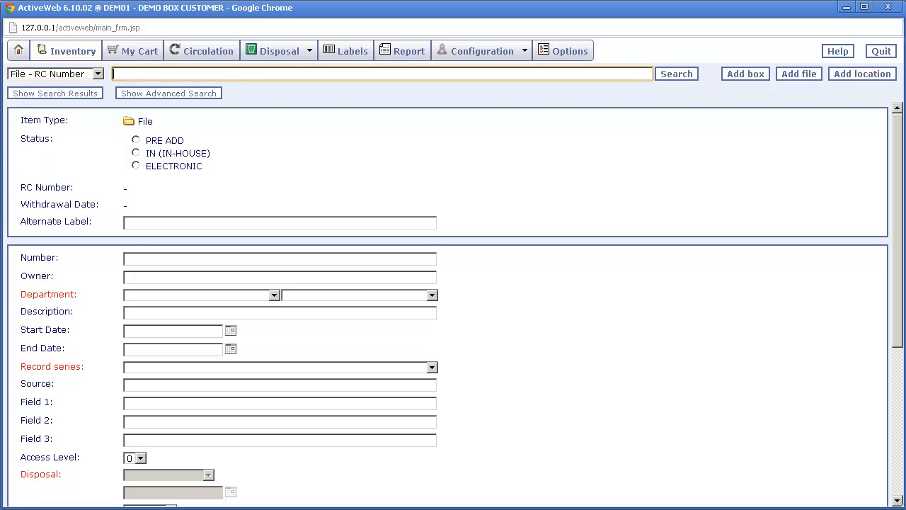
type("14")
key("Return")
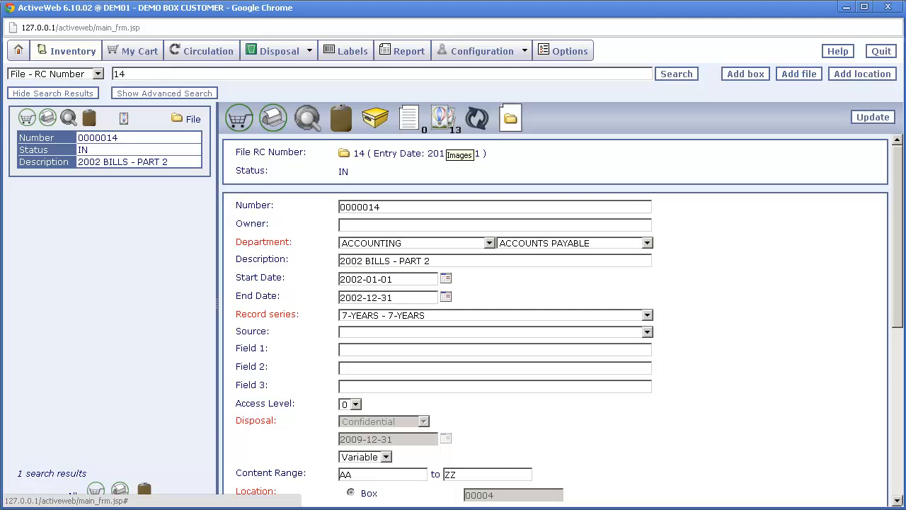